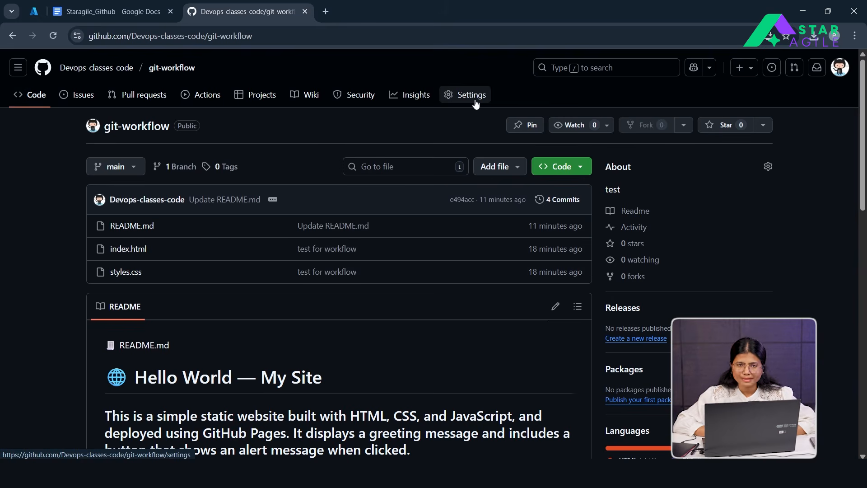
# Check the GitHub Pages settings of the git-workflow repository, including its deployment source, and return to the repository's code page
pyautogui.click(474, 103)
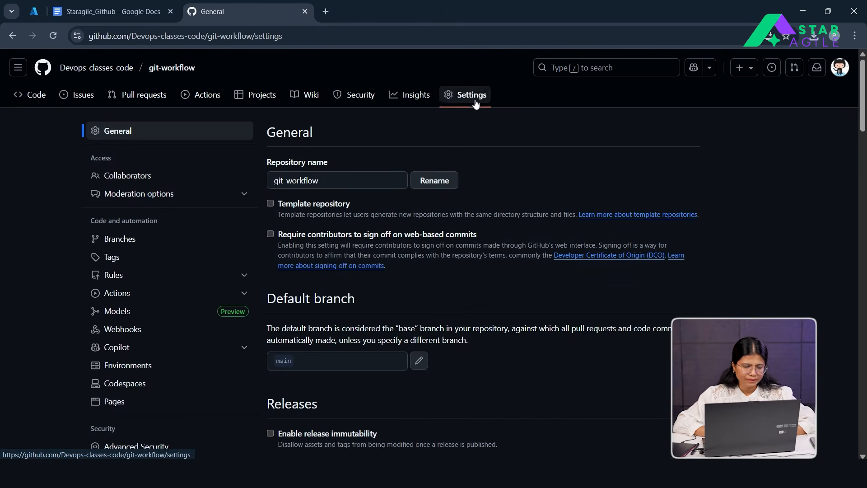
pyautogui.scroll(-2, 244, 285)
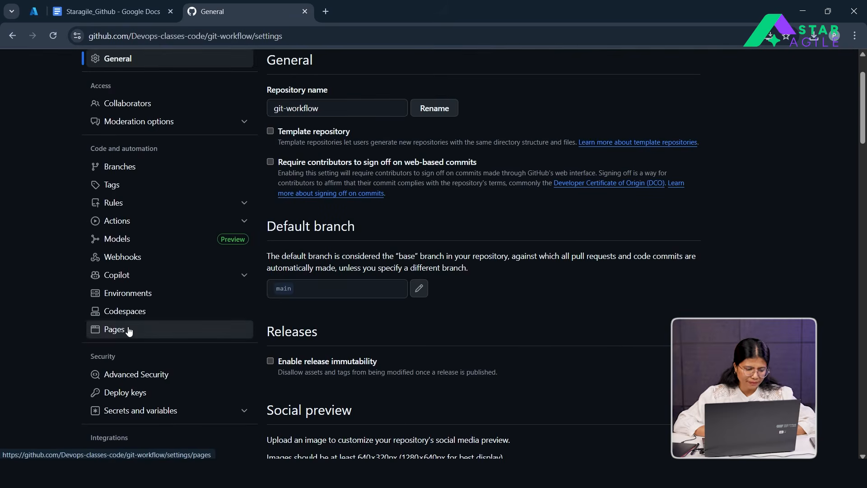
pyautogui.click(128, 330)
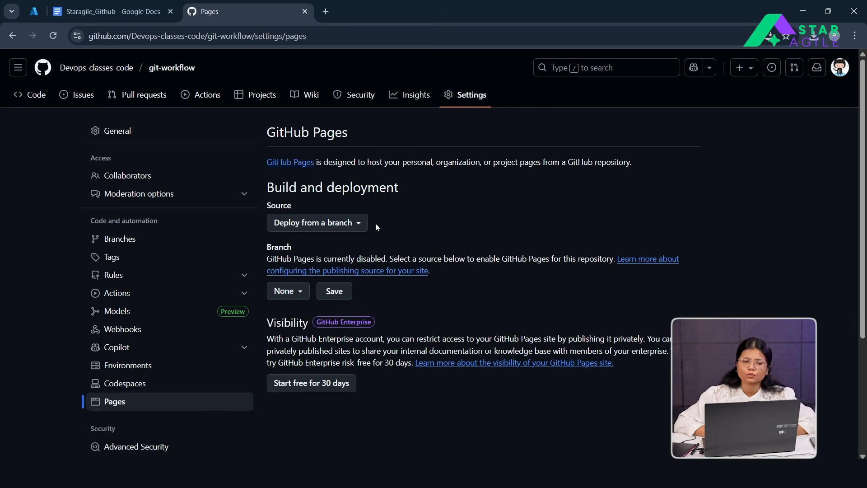
pyautogui.click(38, 105)
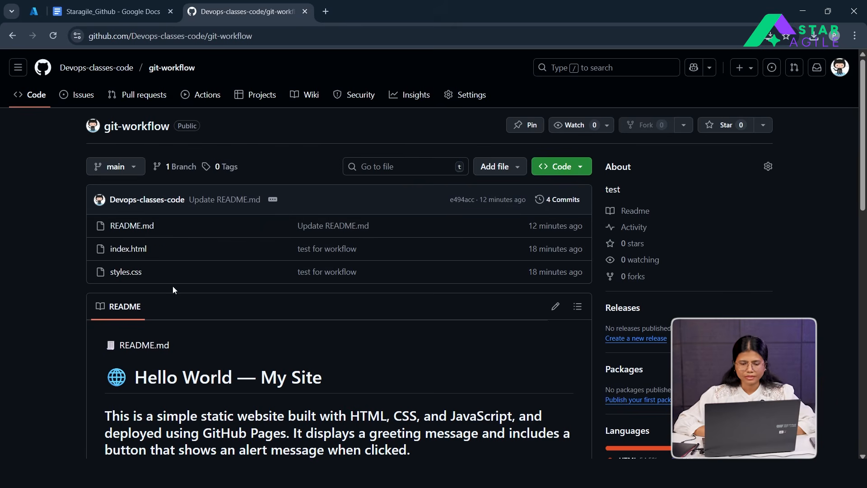
pyautogui.scroll(-1, 297, 274)
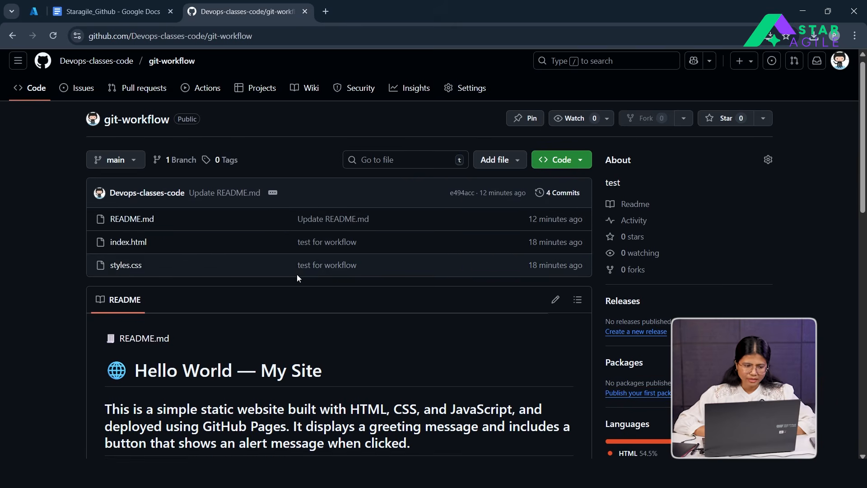
# Go to the GitHub home dashboard and open the form for creating a new repository
pyautogui.click(18, 69)
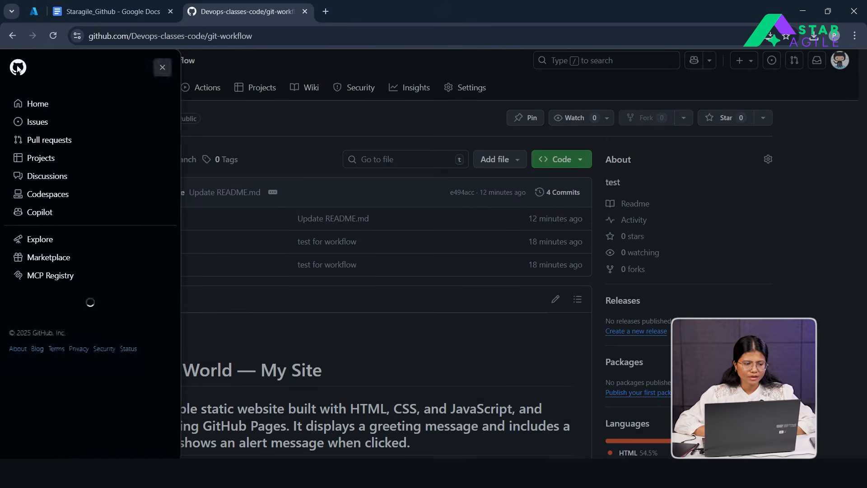
pyautogui.click(50, 107)
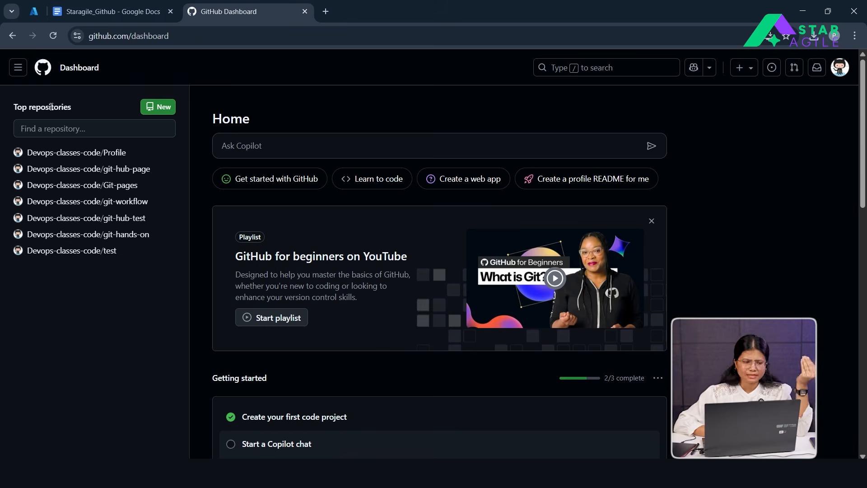
pyautogui.click(159, 108)
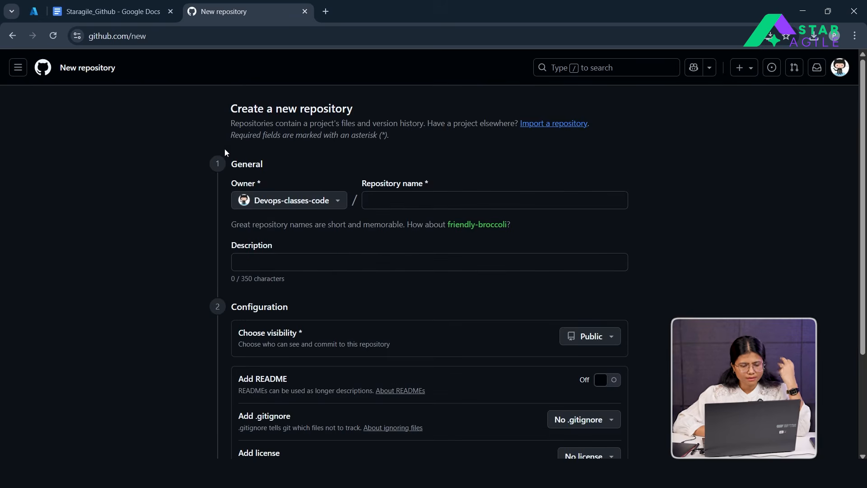
# Name the new repository portfolio-page, keeping Devops-classes-code as its owner
pyautogui.click(396, 193)
pyautogui.write('p')
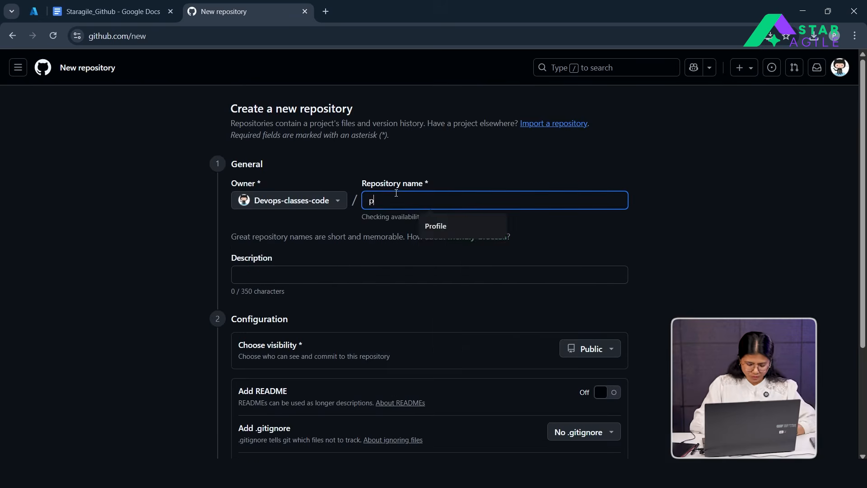
pyautogui.write('ortportp')
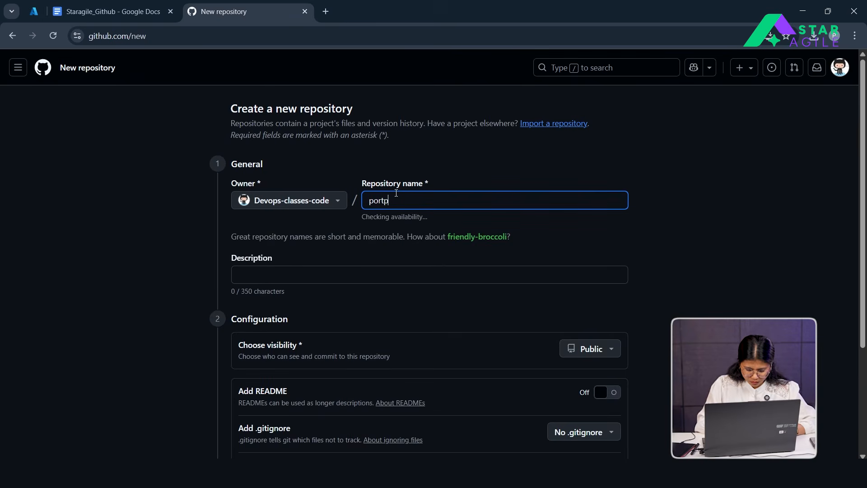
pyautogui.press('BackSpace')
pyautogui.press('BackSpace')
pyautogui.write('folio')
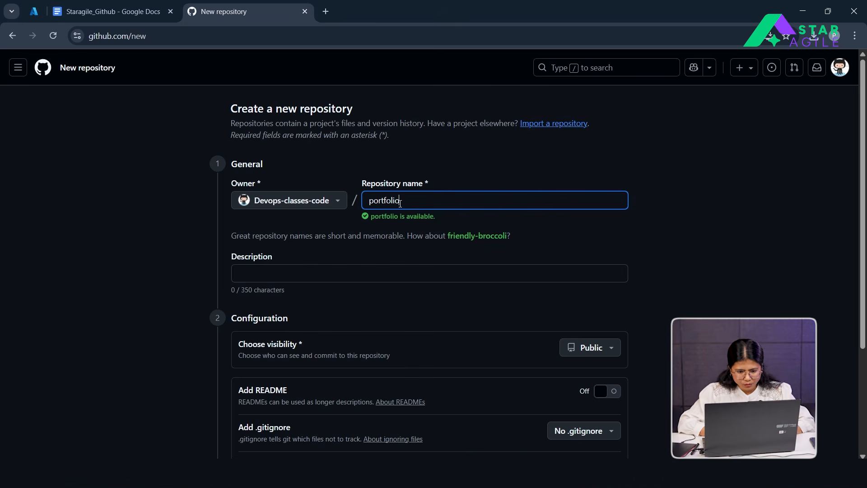
pyautogui.write('-')
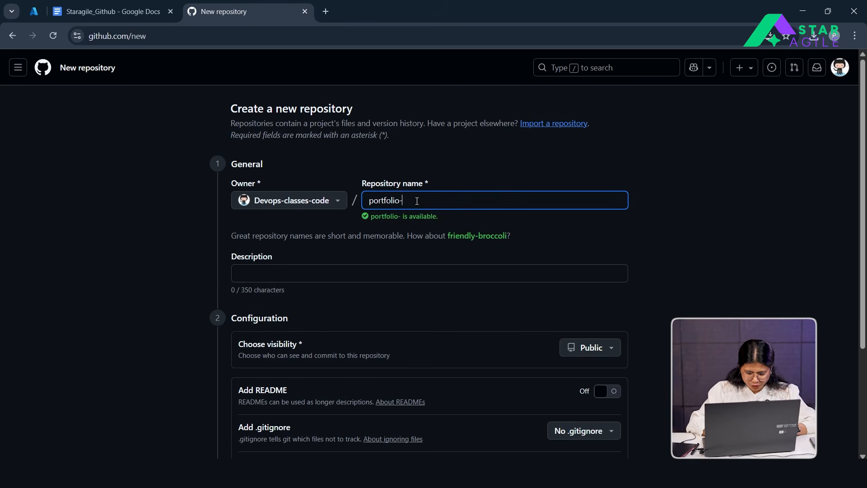
pyautogui.write('=page')
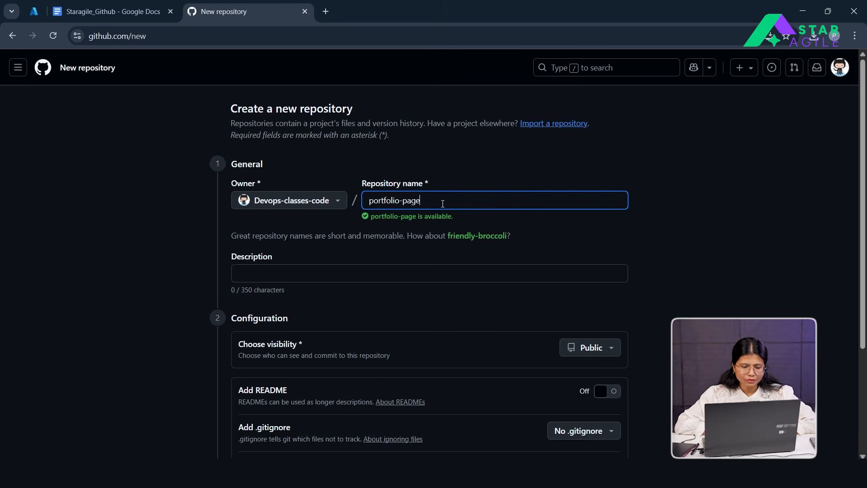
pyautogui.click(336, 200)
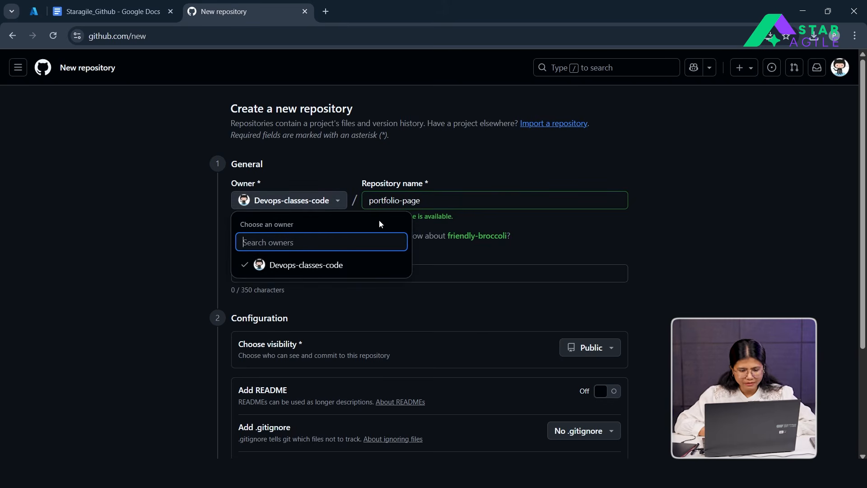
pyautogui.click(432, 199)
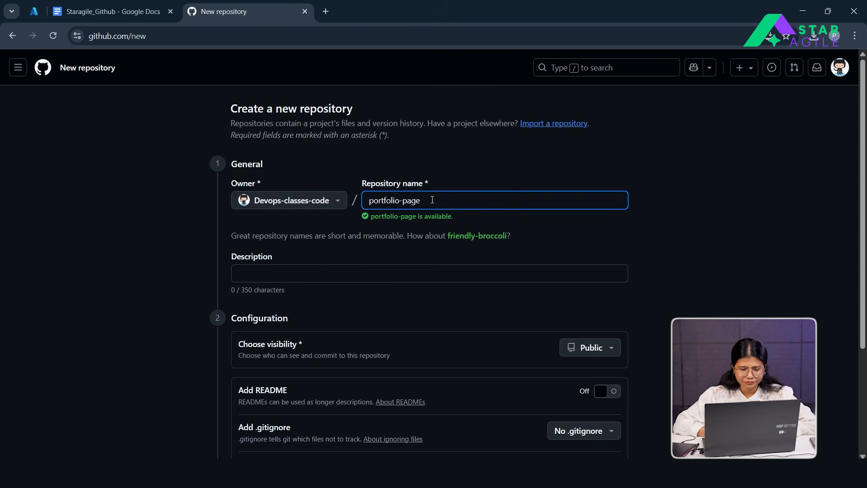
# Enter "test for github-pages" as the repository description
pyautogui.click(357, 269)
pyautogui.write('test')
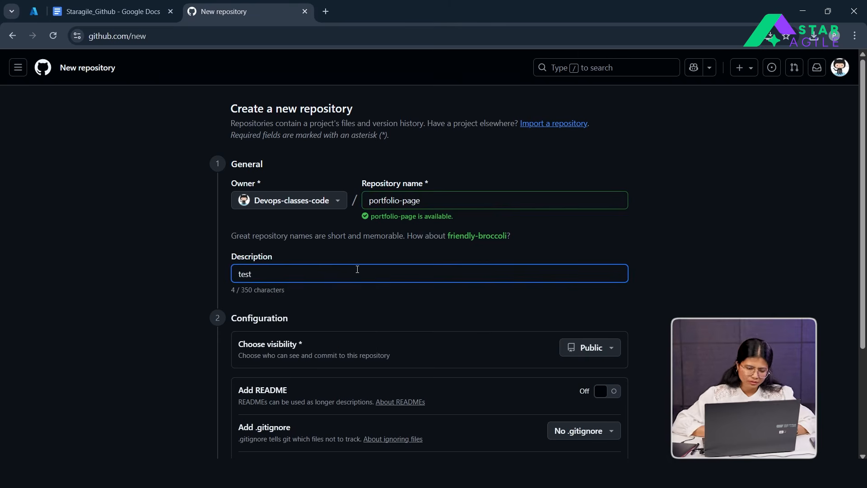
pyautogui.scroll(-1, 357, 269)
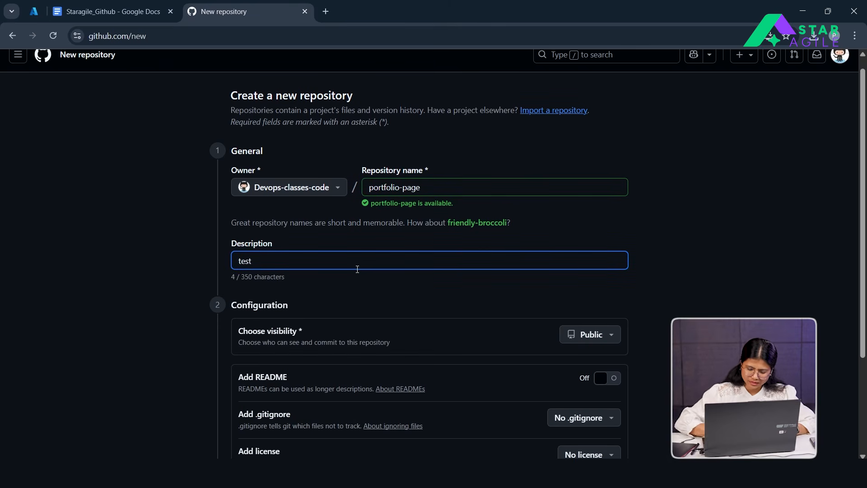
pyautogui.write('of')
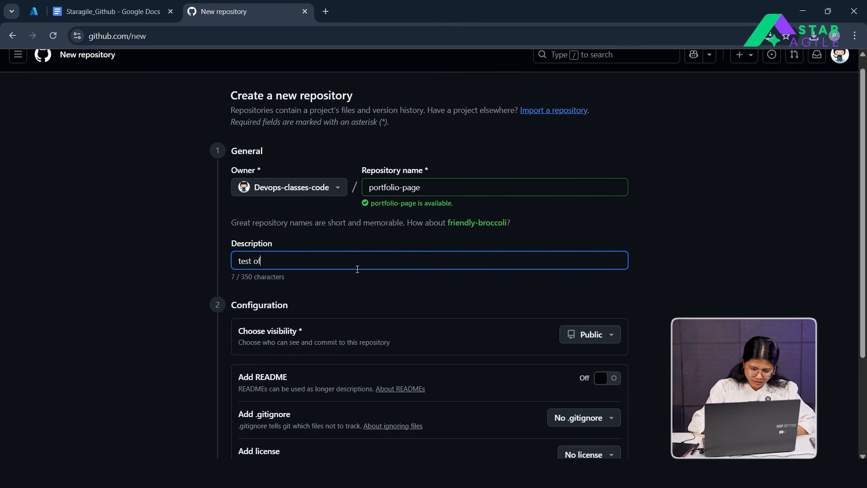
pyautogui.press('BackSpace')
pyautogui.press('BackSpace')
pyautogui.write('for pag')
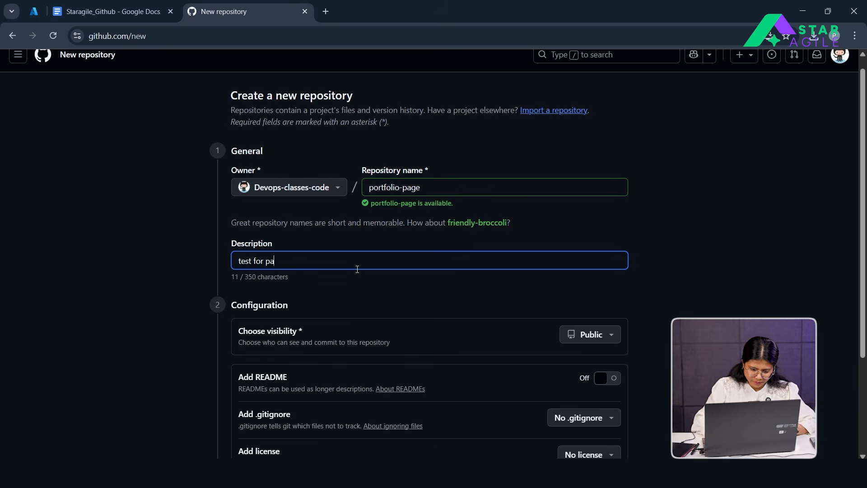
pyautogui.press('BackSpace')
pyautogui.press('BackSpace')
pyautogui.press('BackSpace')
pyautogui.write('h')
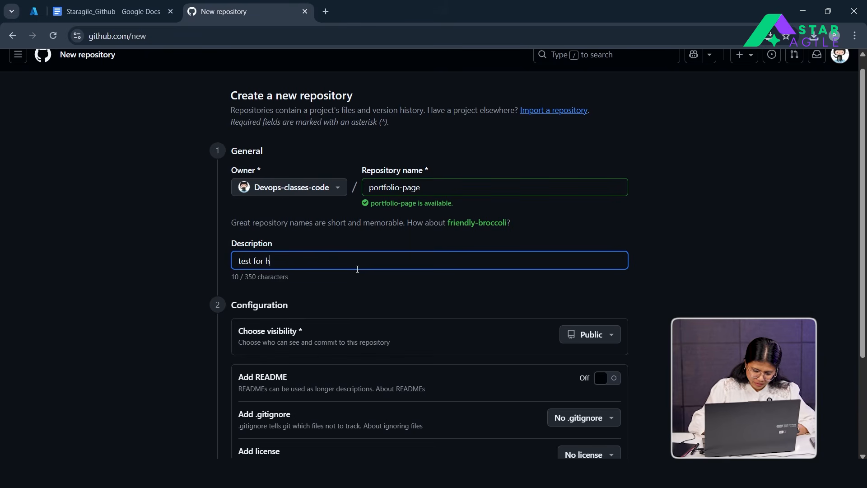
pyautogui.press('BackSpace')
pyautogui.write('githu')
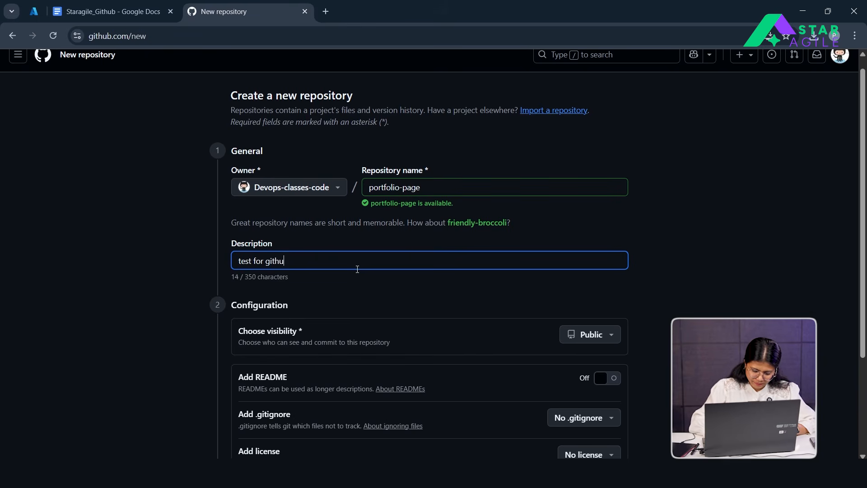
pyautogui.write('b-pages')
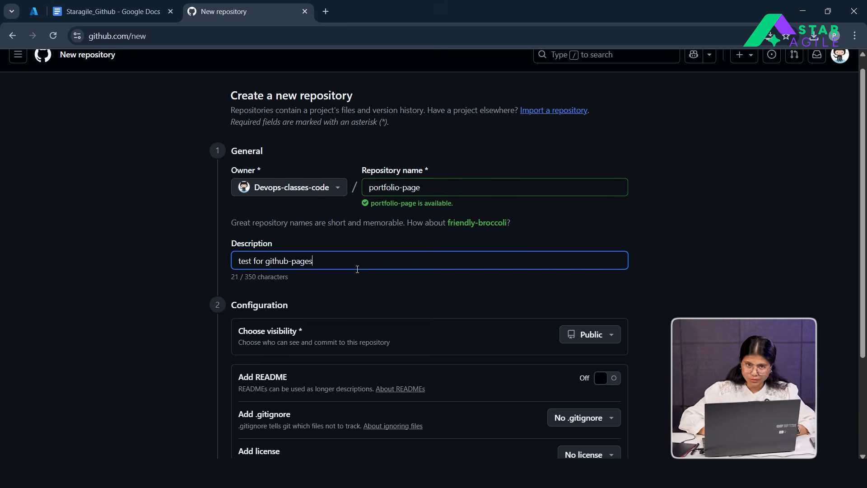
# Create the repository with public visibility and no README, .gitignore or license
pyautogui.scroll(-1, 357, 269)
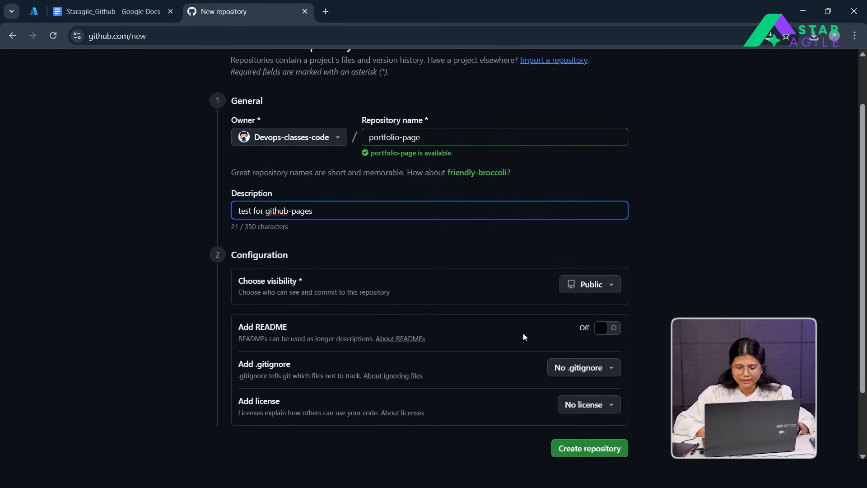
pyautogui.scroll(-1, 522, 334)
pyautogui.scroll(-1, 523, 333)
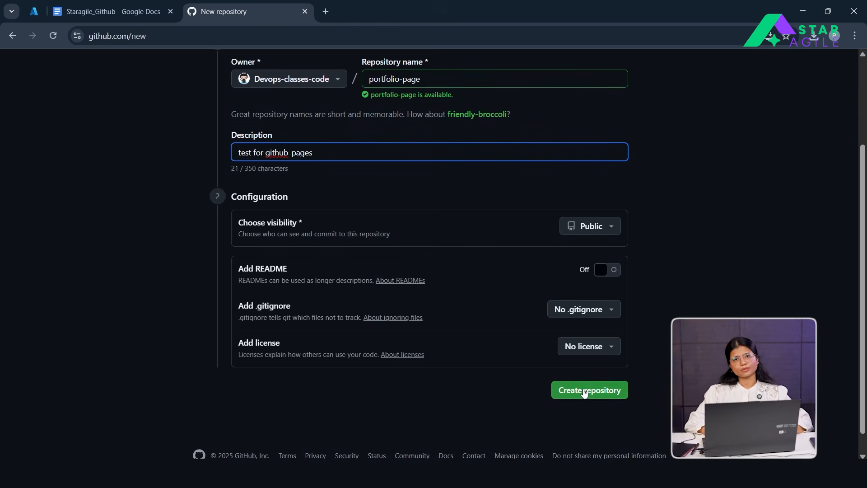
pyautogui.click(599, 390)
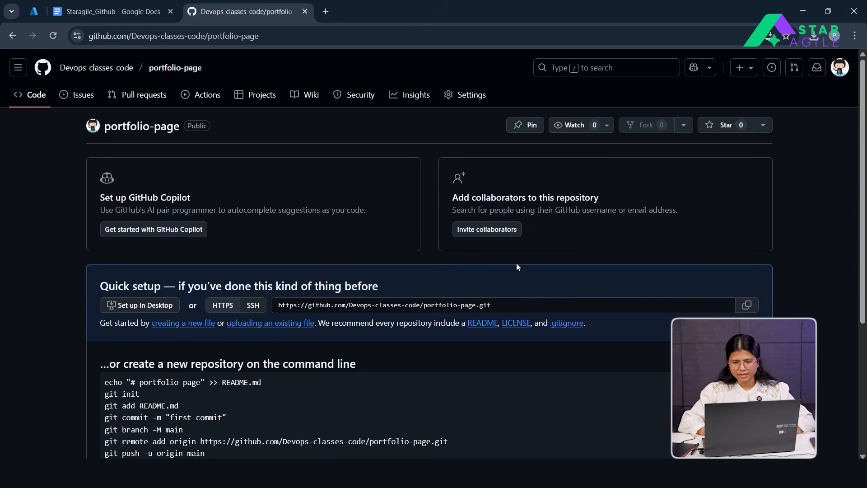
# Switch to File Explorer, create a folder named git-pages on the Desktop and open it
pyautogui.scroll(-1, 553, 180)
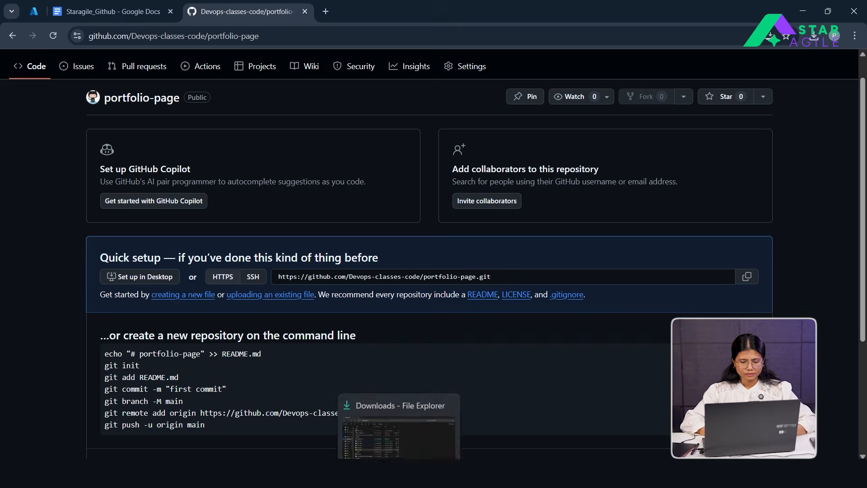
pyautogui.click(392, 435)
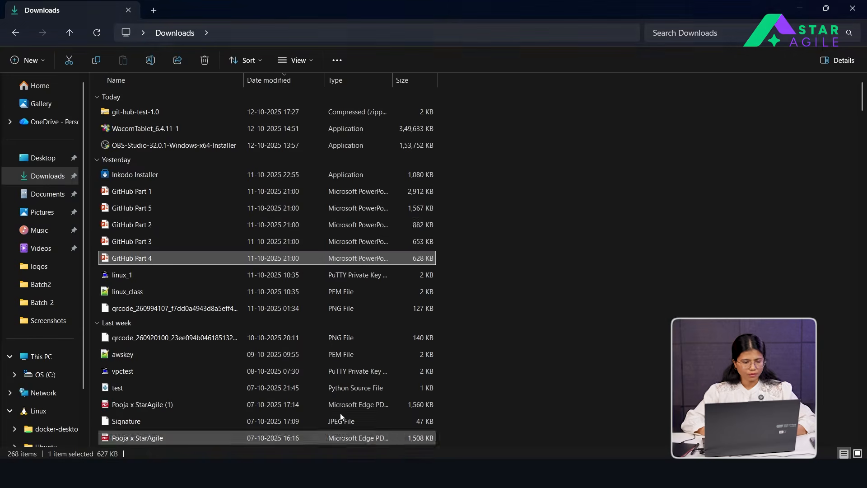
pyautogui.click(37, 158)
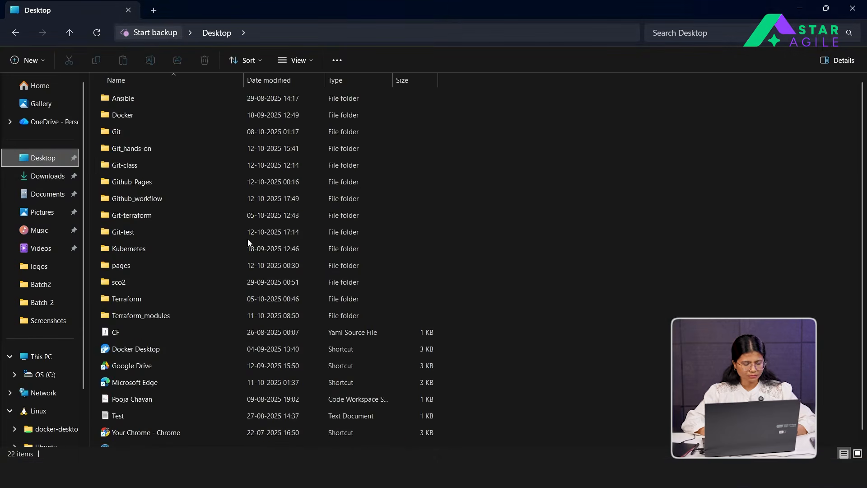
pyautogui.rightClick(517, 232)
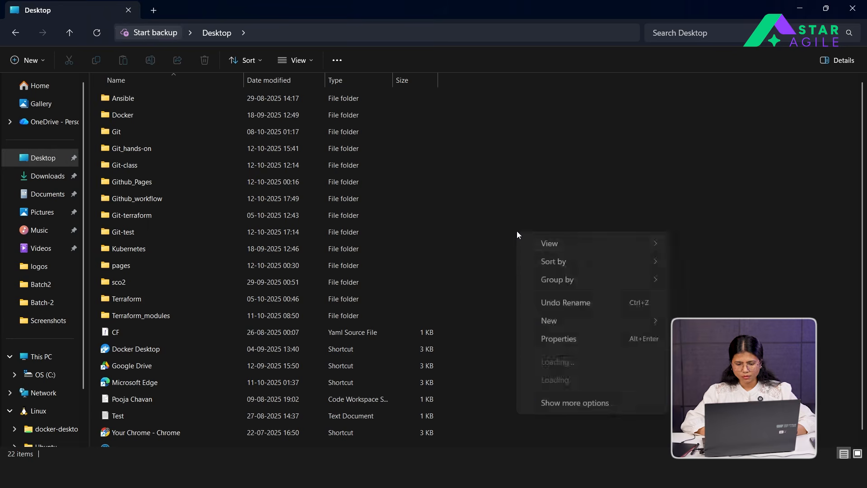
pyautogui.moveTo(580, 320)
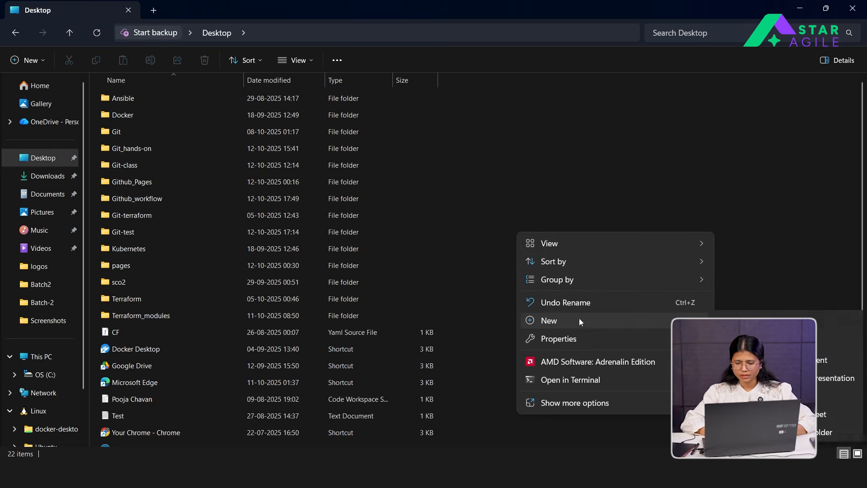
pyautogui.click(750, 322)
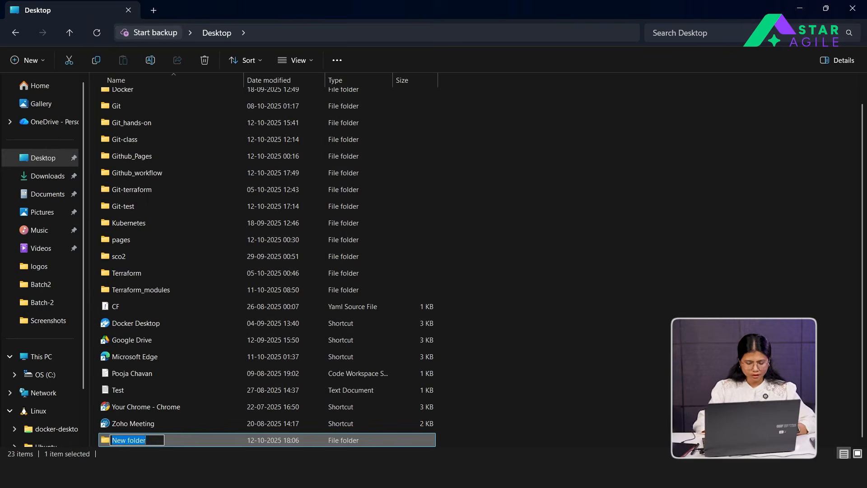
pyautogui.write('git')
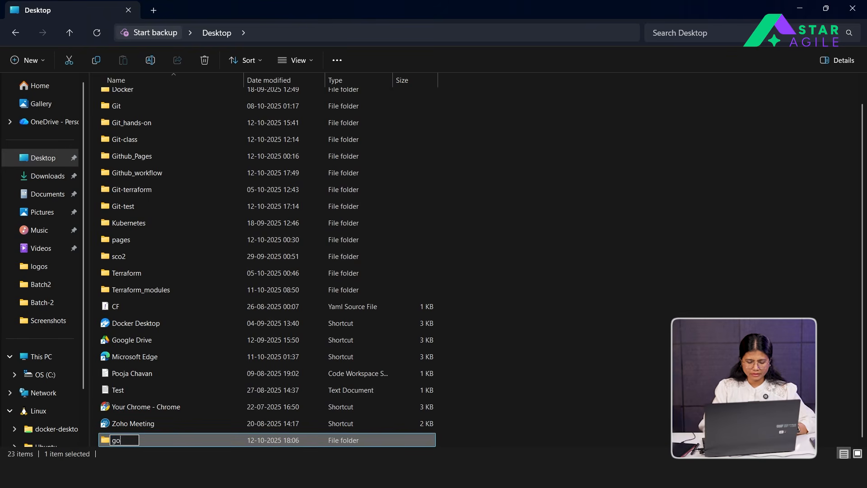
pyautogui.write('-pages')
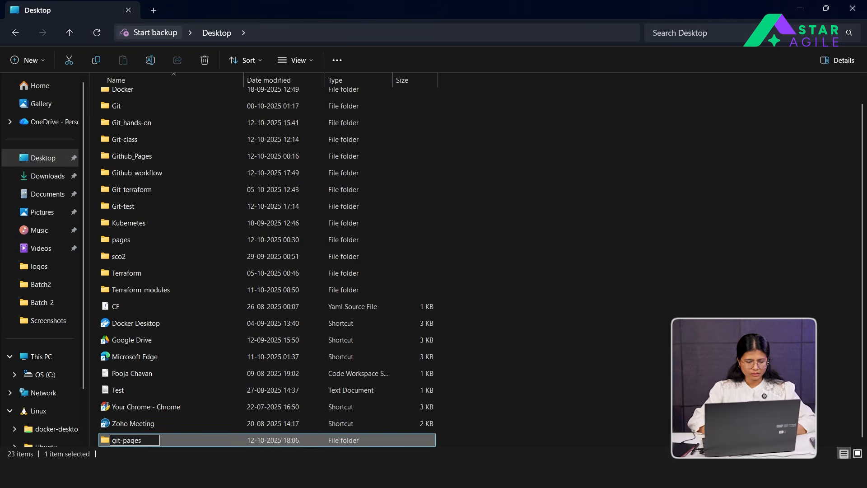
pyautogui.press('Return')
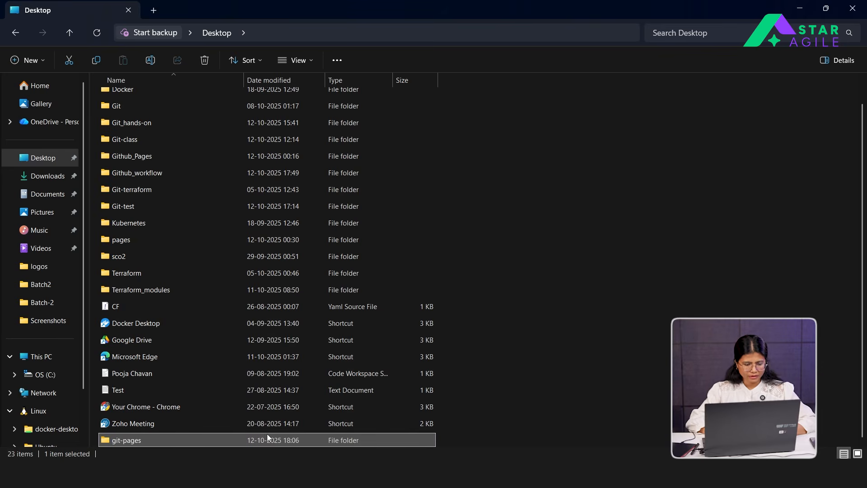
pyautogui.doubleClick(162, 443)
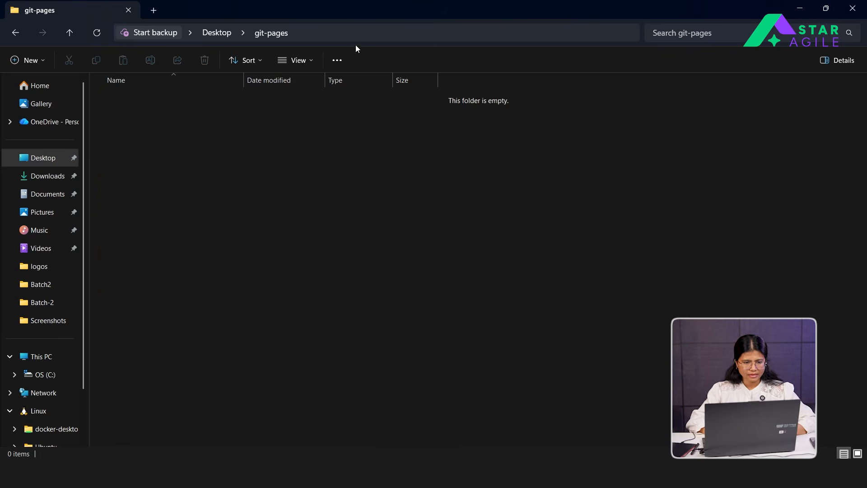
# Open a PowerShell session in the git-pages folder
pyautogui.click(340, 34)
pyautogui.write('pow')
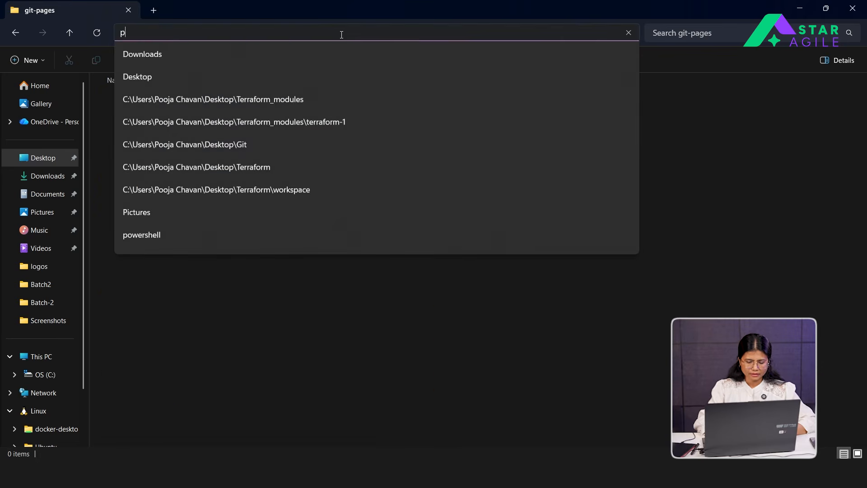
pyautogui.write('ershell')
pyautogui.press('Return')
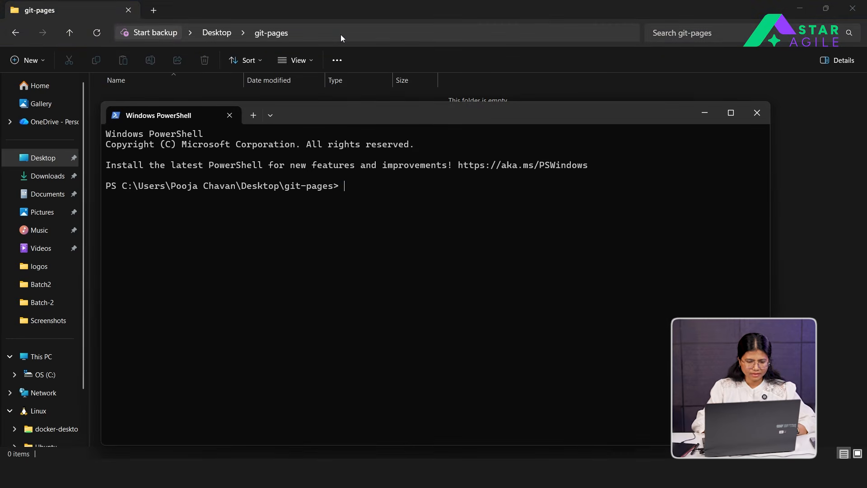
# Run code . to open git-pages in VS Code, maximize the window and close the chat side bar
pyautogui.write('code ')
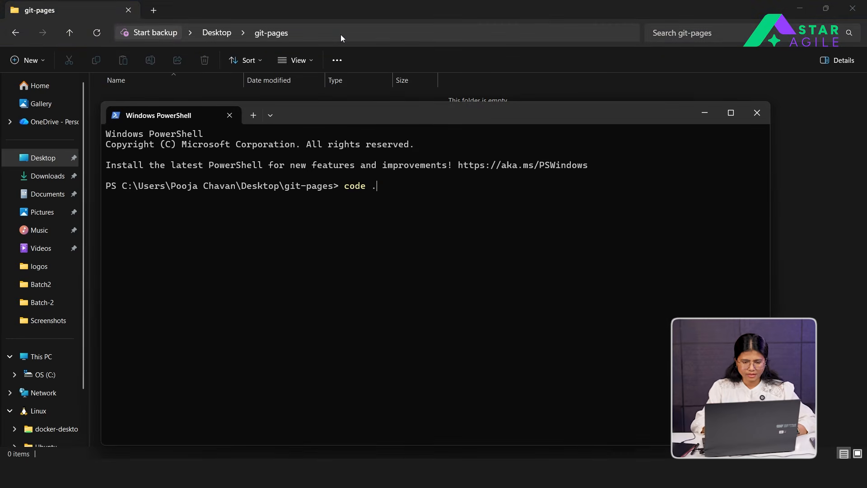
pyautogui.write('.')
pyautogui.press('Return')
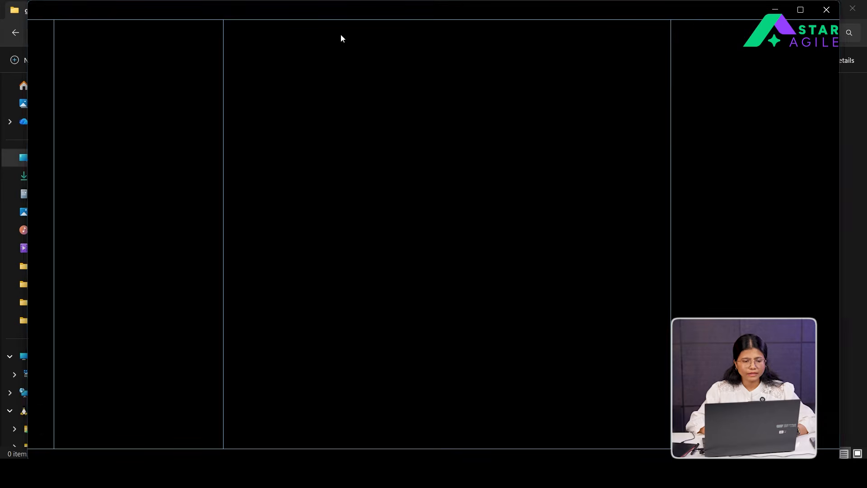
pyautogui.click(800, 9)
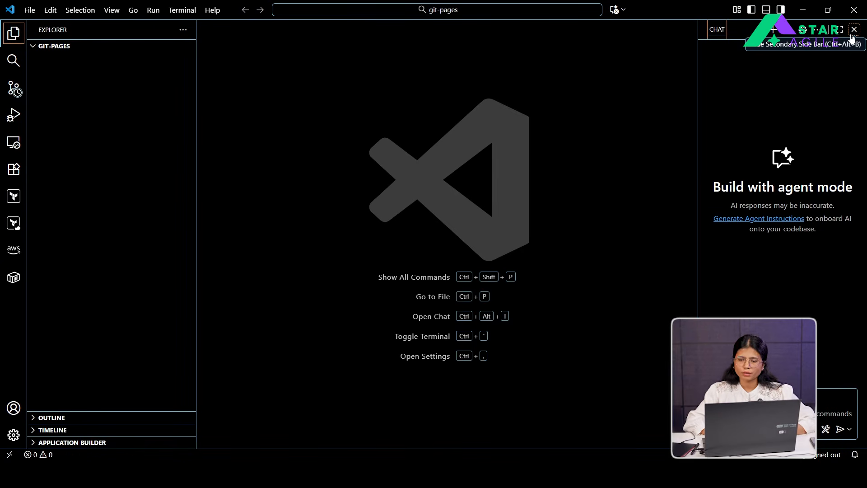
pyautogui.click(853, 31)
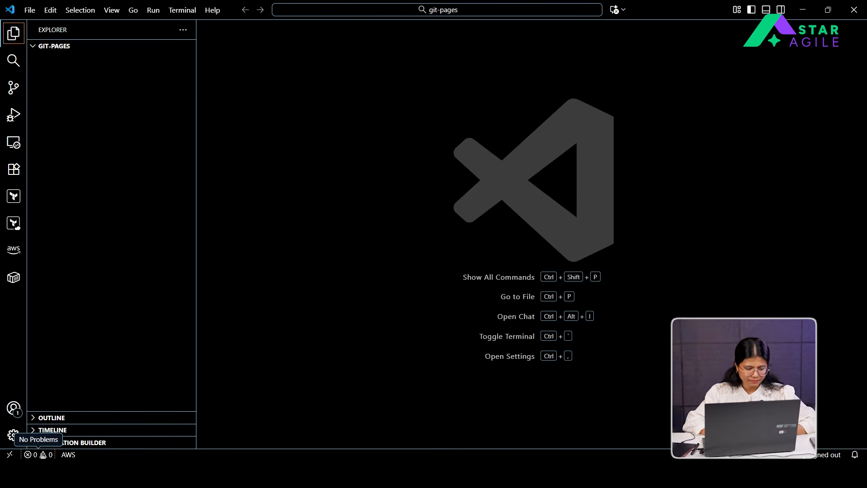
# Show the integrated terminal, collapse its Ports section and start a Git Bash session
pyautogui.click(38, 454)
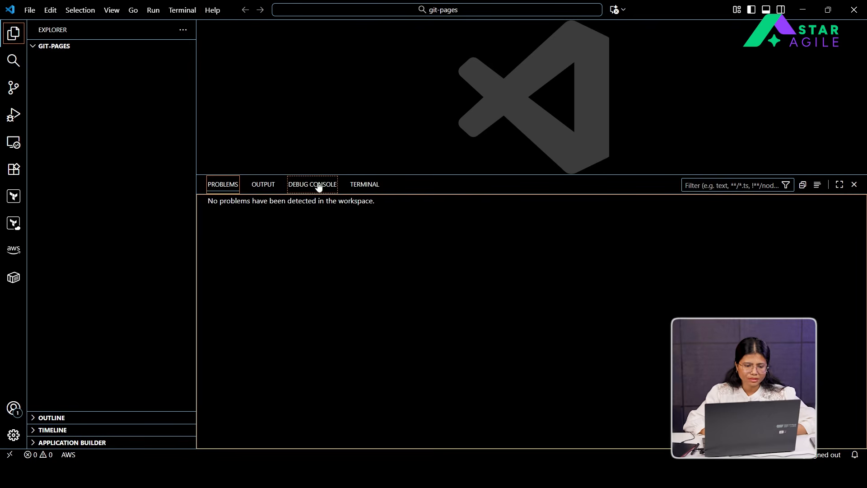
pyautogui.click(376, 184)
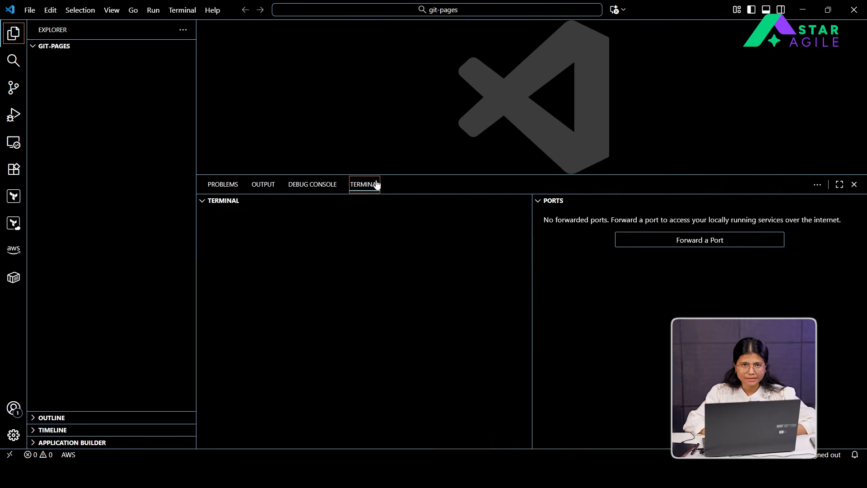
pyautogui.click(538, 202)
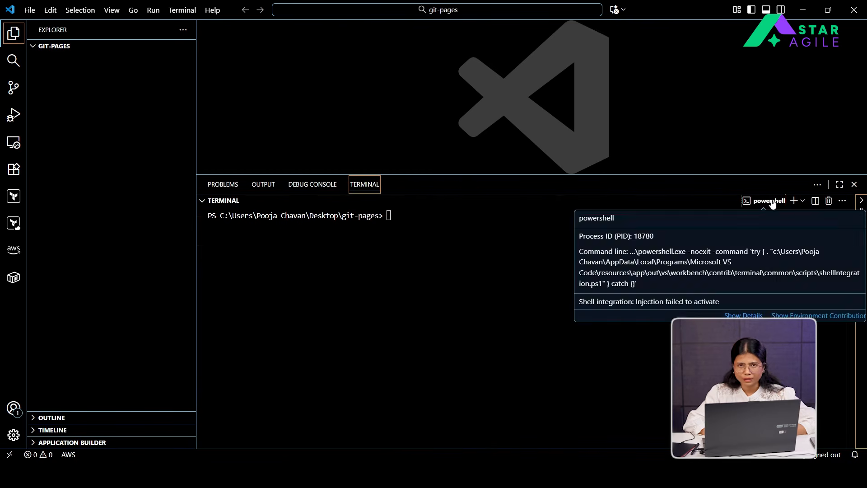
pyautogui.click(802, 201)
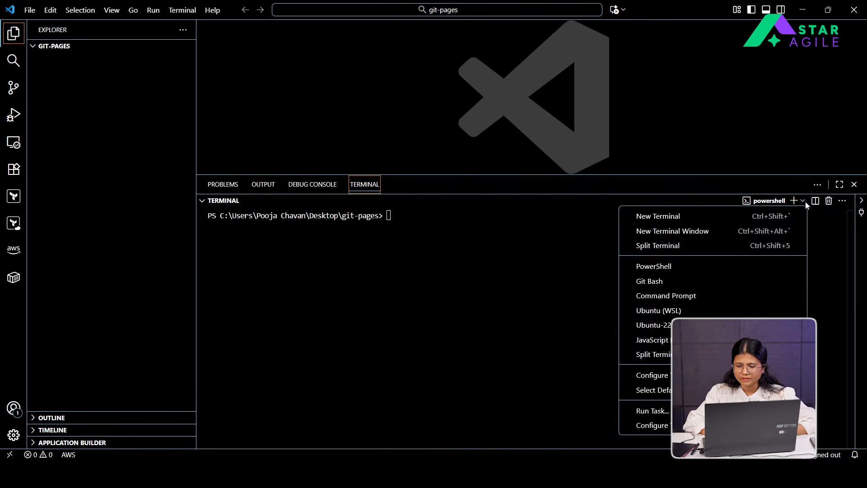
pyautogui.click(699, 281)
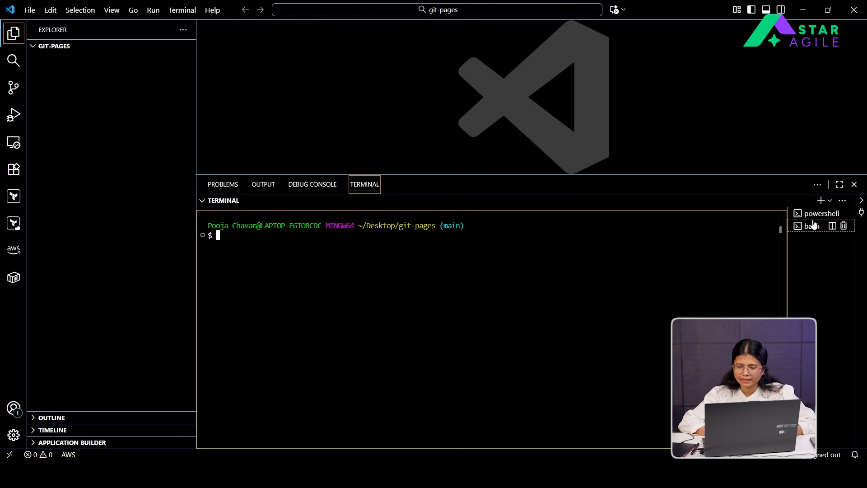
pyautogui.moveTo(812, 216)
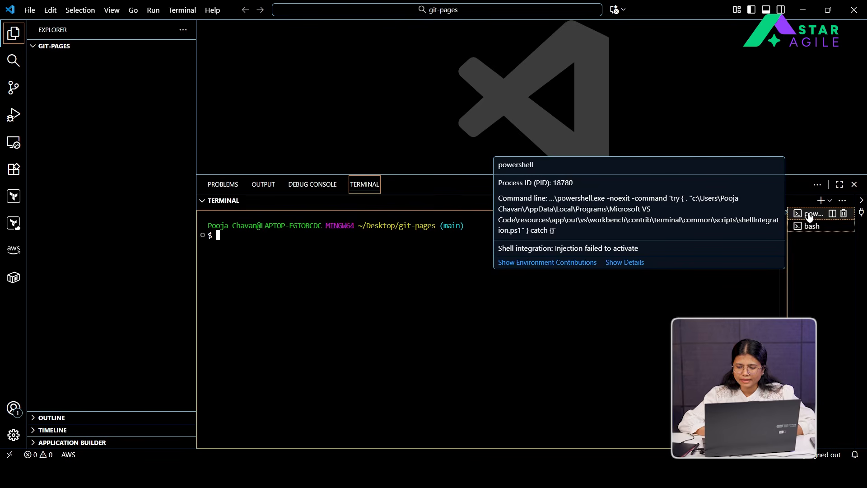
pyautogui.doubleClick(491, 325)
pyautogui.click(455, 254)
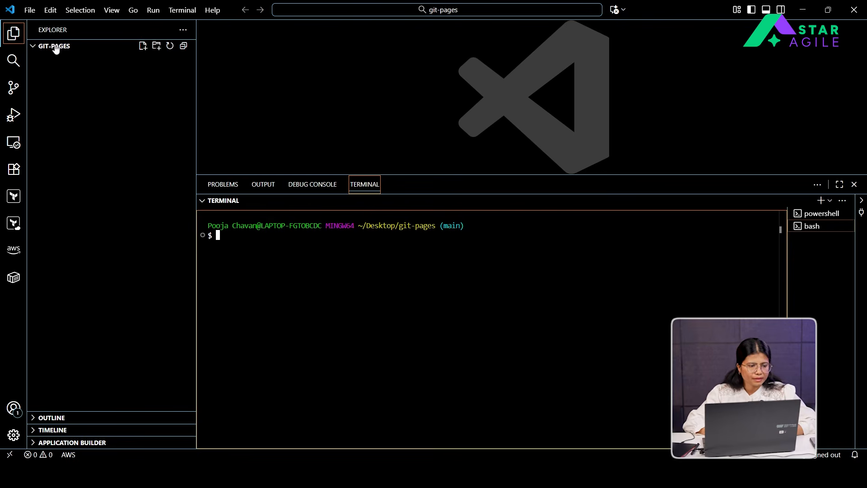
# Create a file named index.html in the git-pages folder
pyautogui.click(142, 46)
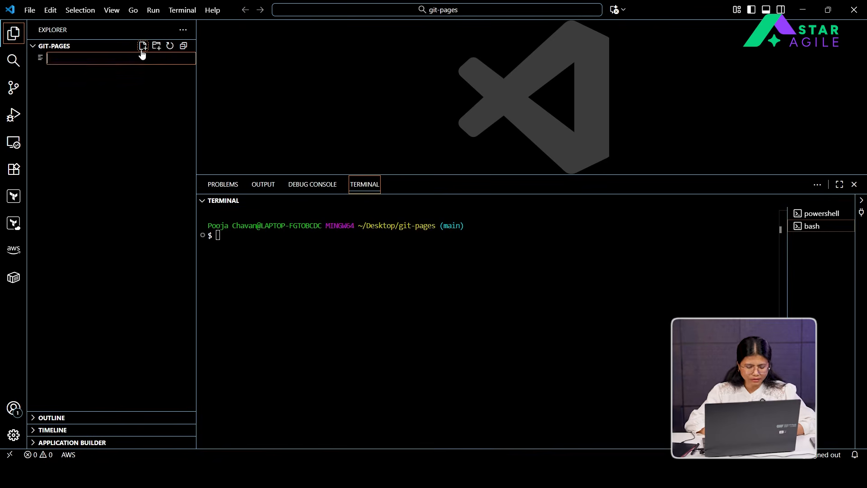
pyautogui.write('index.')
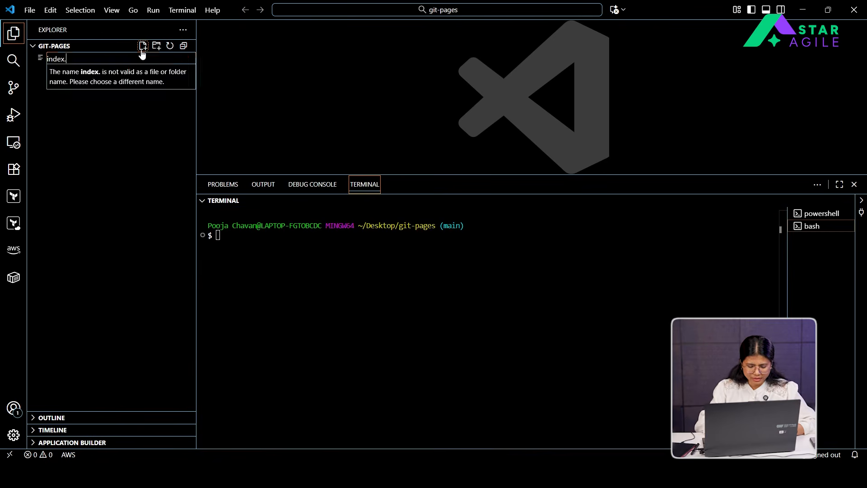
pyautogui.write('html')
pyautogui.press('Return')
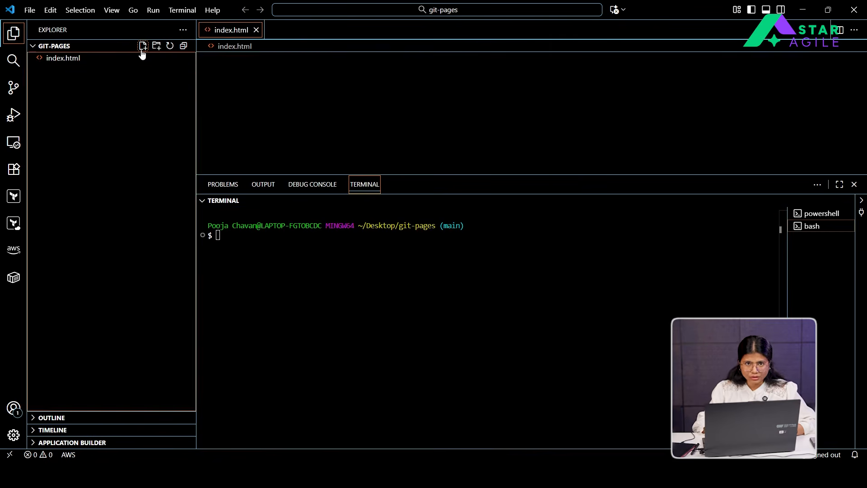
# Create a file named style.css in the git-pages folder
pyautogui.click(142, 52)
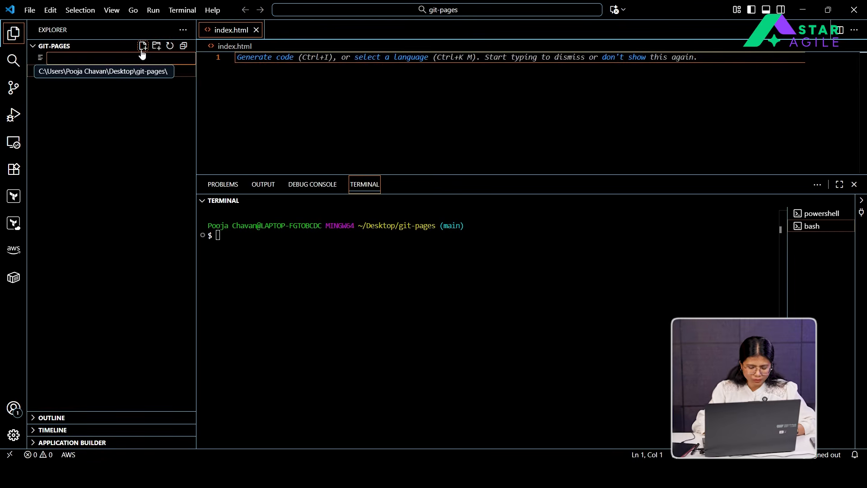
pyautogui.write('sty')
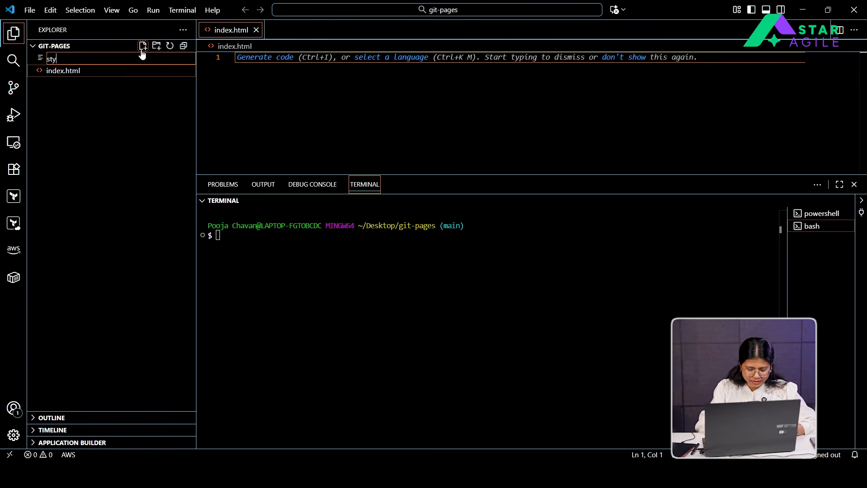
pyautogui.write('le.scc')
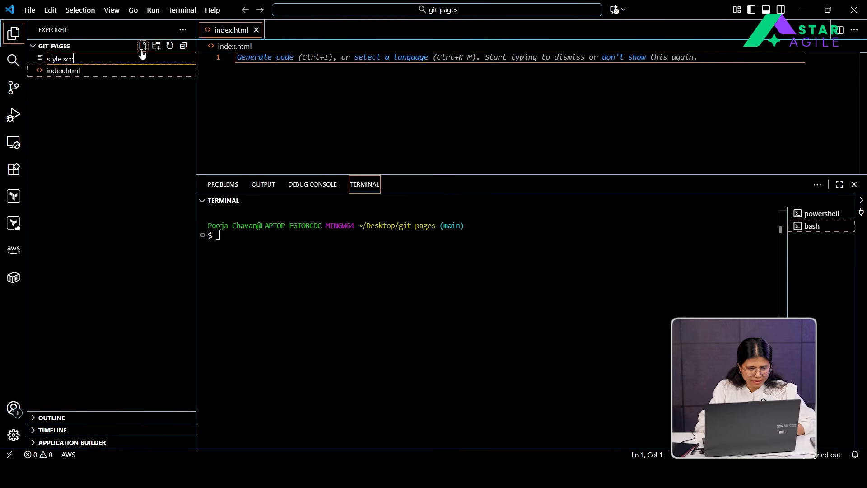
pyautogui.press('BackSpace')
pyautogui.press('BackSpace')
pyautogui.press('BackSpace')
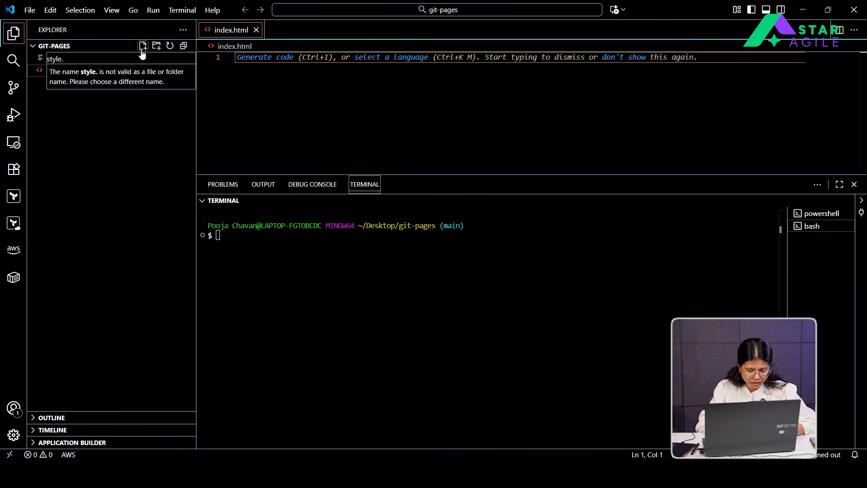
pyautogui.write('css')
pyautogui.press('Return')
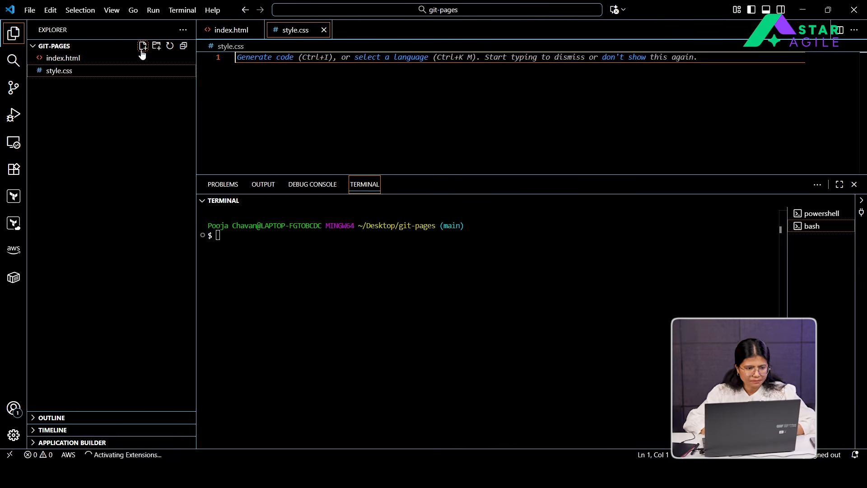
# Open index.html, then switch to the Staragile_Github Google Doc in Chrome and copy the full HTML code under Index.html
pyautogui.click(142, 60)
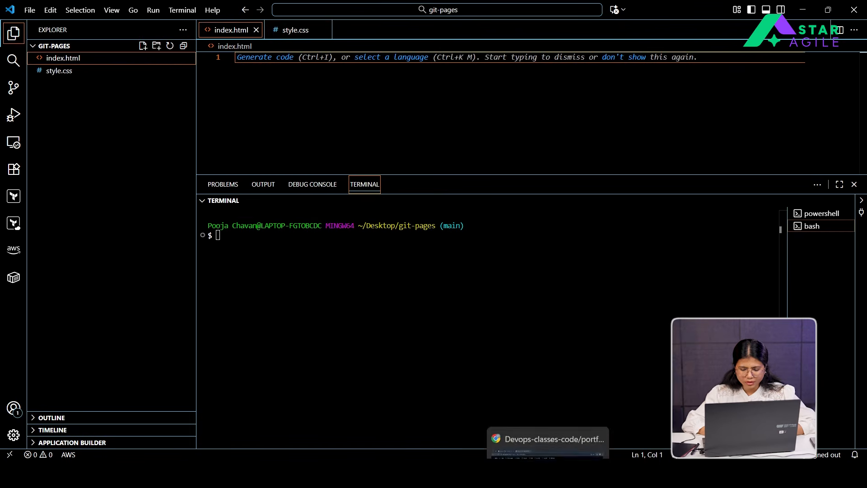
pyautogui.click(556, 436)
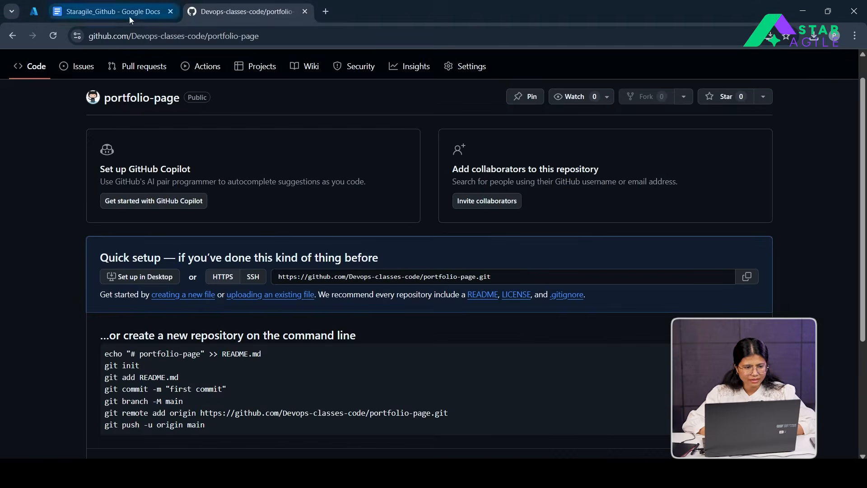
pyautogui.click(108, 13)
pyautogui.scroll(-1, 251, 235)
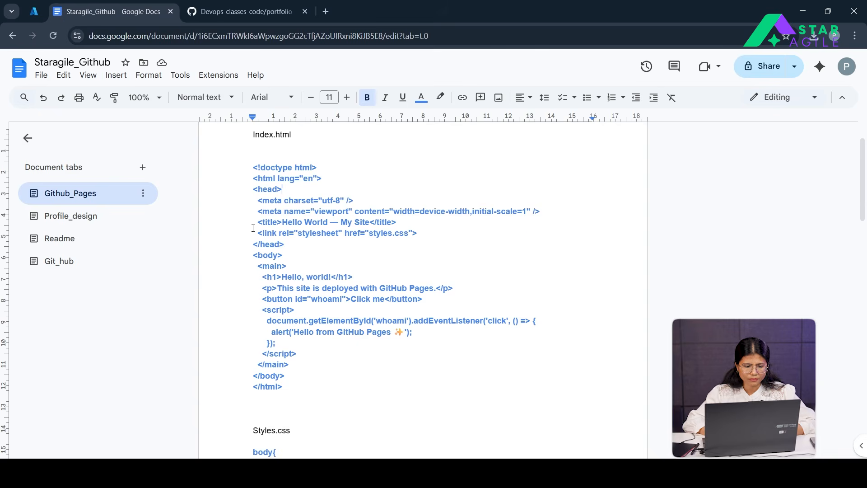
pyautogui.moveTo(252, 186); pyautogui.dragTo(233, 168)
pyautogui.click(288, 387)
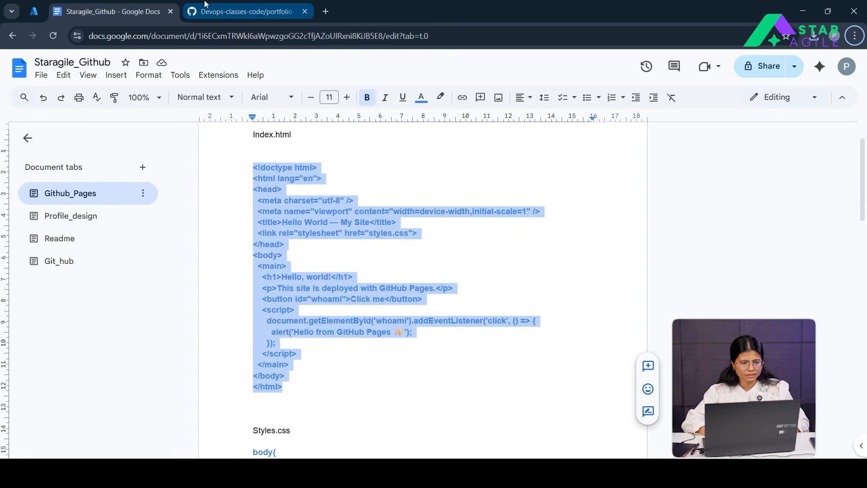
# Switch back to VS Code, paste the copied HTML code into index.html and save the file
pyautogui.hotkey('alt', 'Tab')
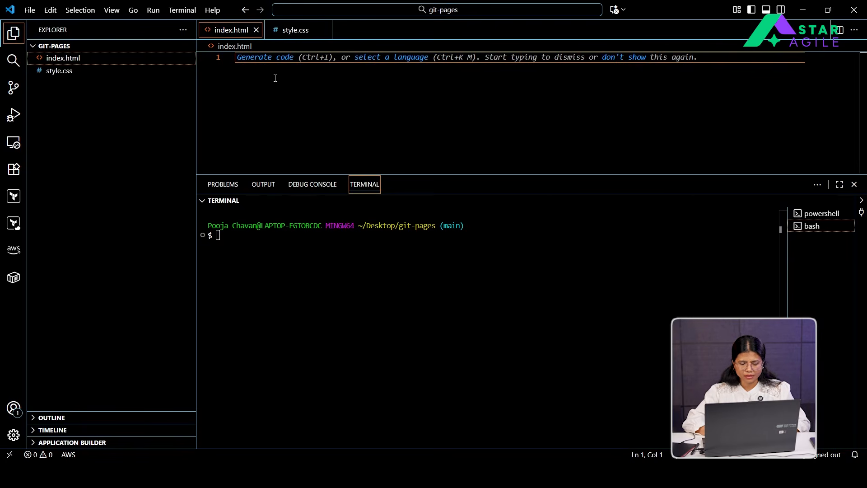
pyautogui.press('Return')
pyautogui.press('Up')
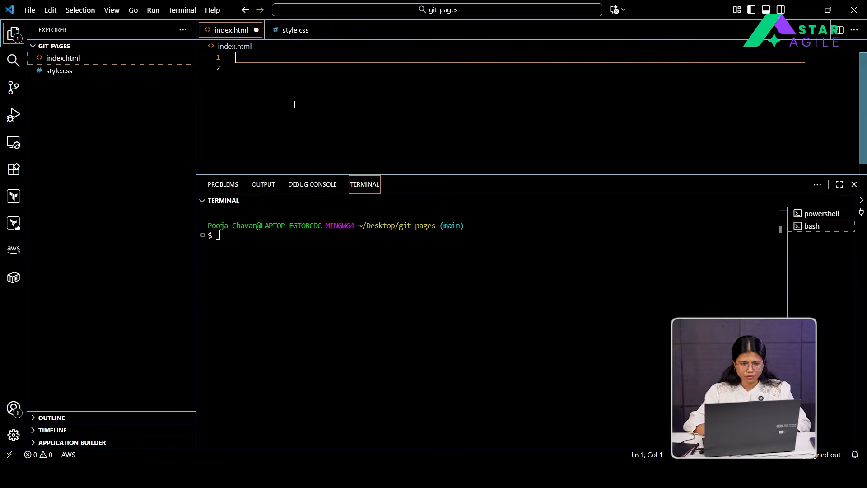
pyautogui.hotkey('ctrl', 'v')
pyautogui.hotkey('ctrl', 'a')
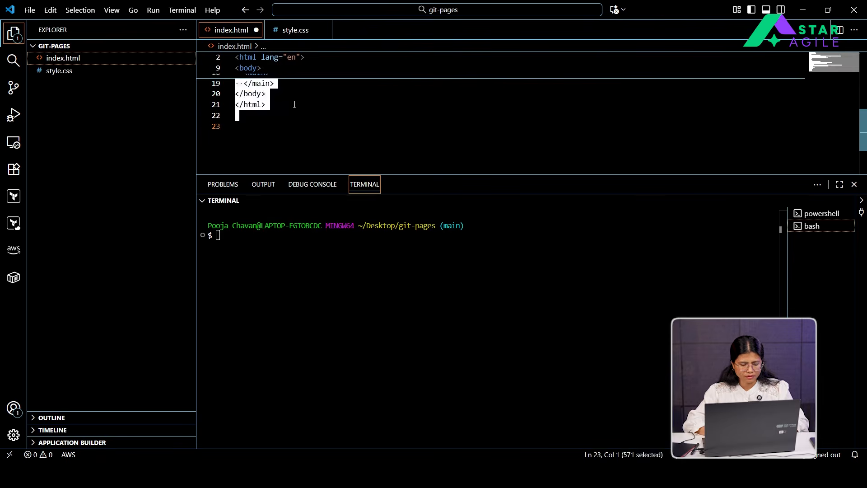
pyautogui.click(294, 104)
pyautogui.hotkey('ctrl', 'a')
pyautogui.hotkey('ctrl', 's')
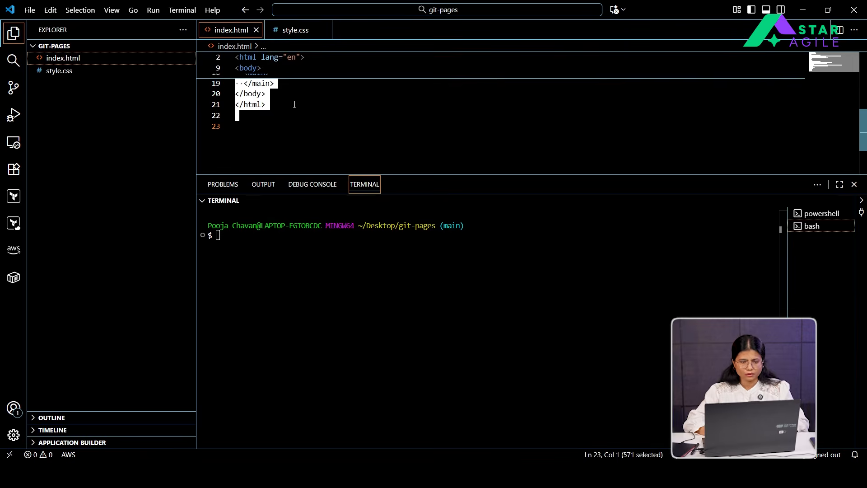
pyautogui.click(295, 105)
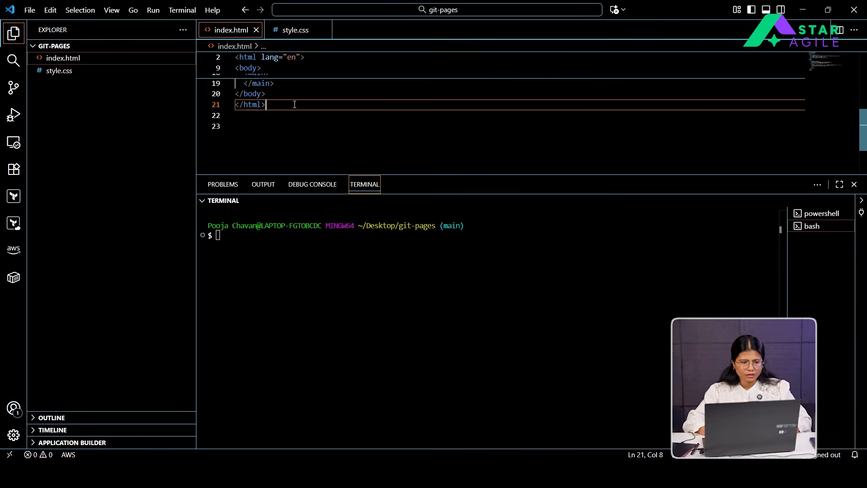
# Open style.css, switch to the Staragile_Github Google Doc and copy the full CSS code under Styles.css
pyautogui.click(90, 71)
pyautogui.hotkey('alt', 'Tab')
pyautogui.scroll(-5, 341, 343)
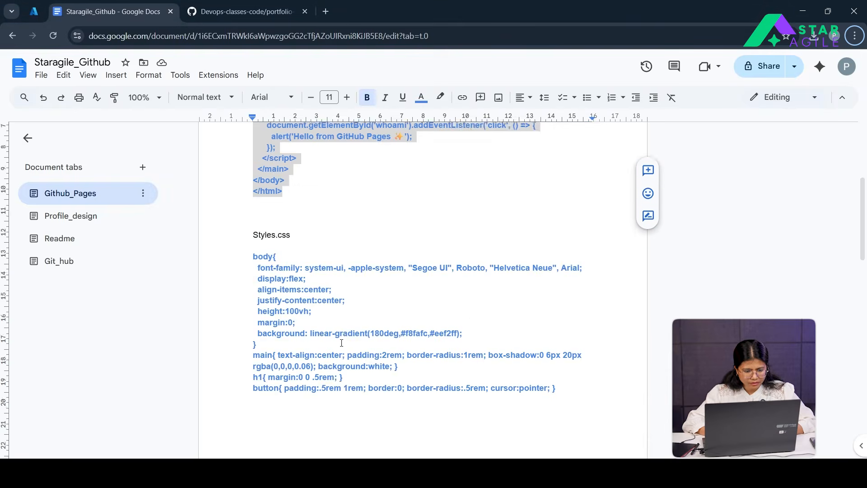
pyautogui.click(289, 264)
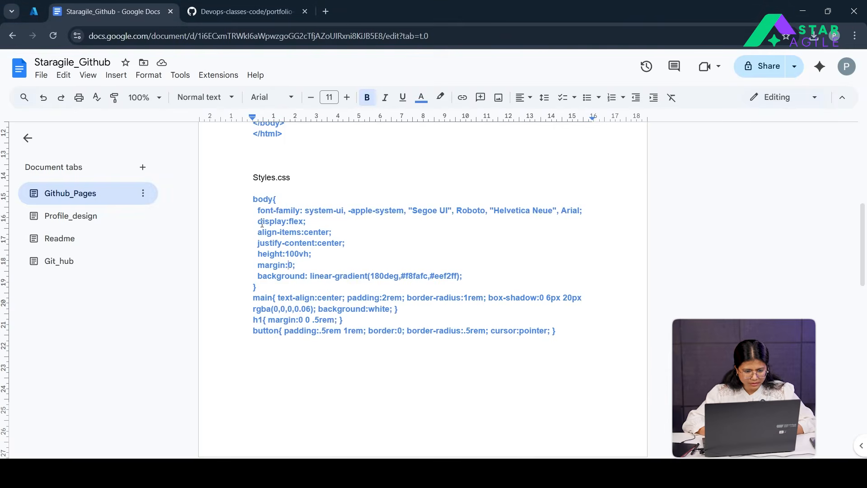
pyautogui.moveTo(252, 197); pyautogui.dragTo(304, 349)
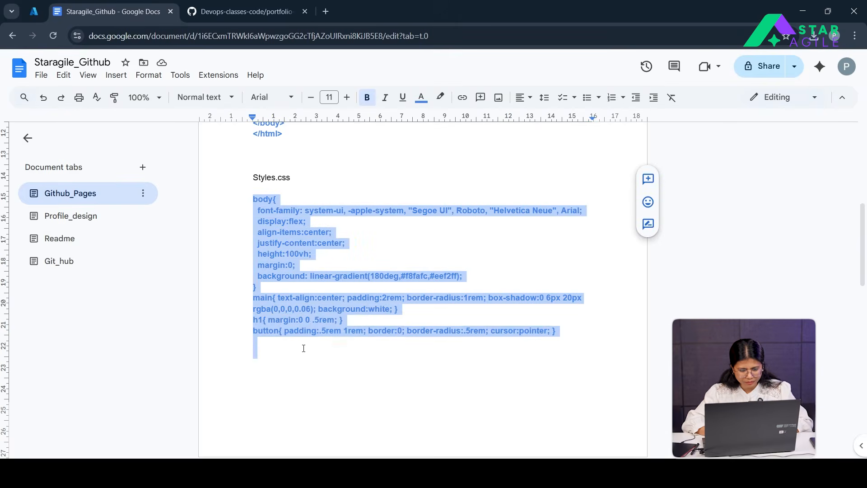
# Return to VS Code, paste the copied CSS rules into style.css and save the file
pyautogui.hotkey('alt', 'Tab')
pyautogui.click(266, 120)
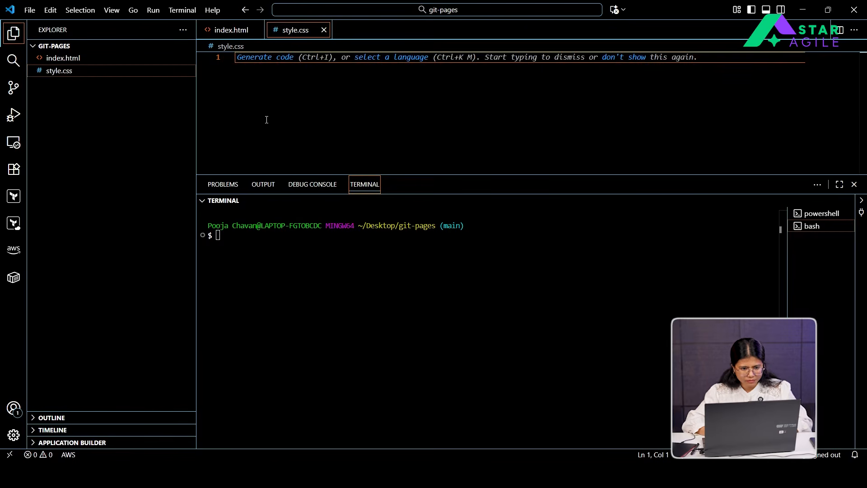
pyautogui.hotkey('ctrl', 'v')
pyautogui.hotkey('ctrl', 'a')
pyautogui.hotkey('ctrl', 's')
pyautogui.click(266, 119)
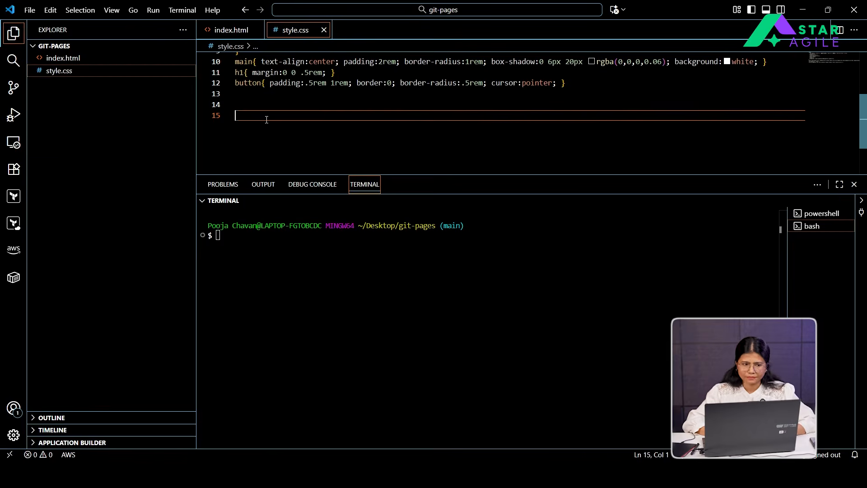
# Initialize a Git repository in the git-pages folder by running git init in the bash terminal
pyautogui.click(279, 271)
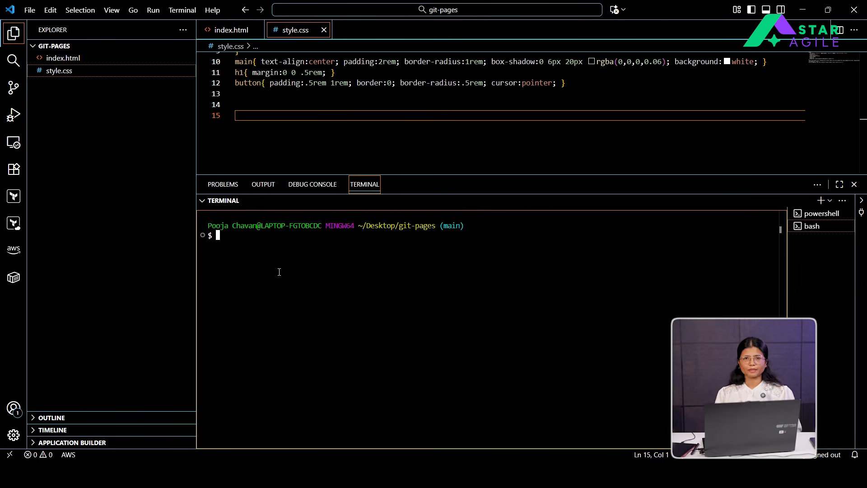
pyautogui.write('git ')
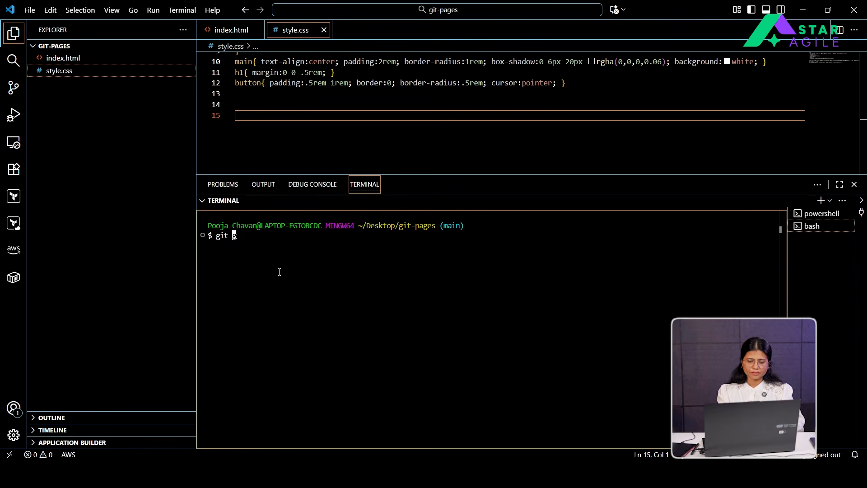
pyautogui.write('init')
pyautogui.press('Return')
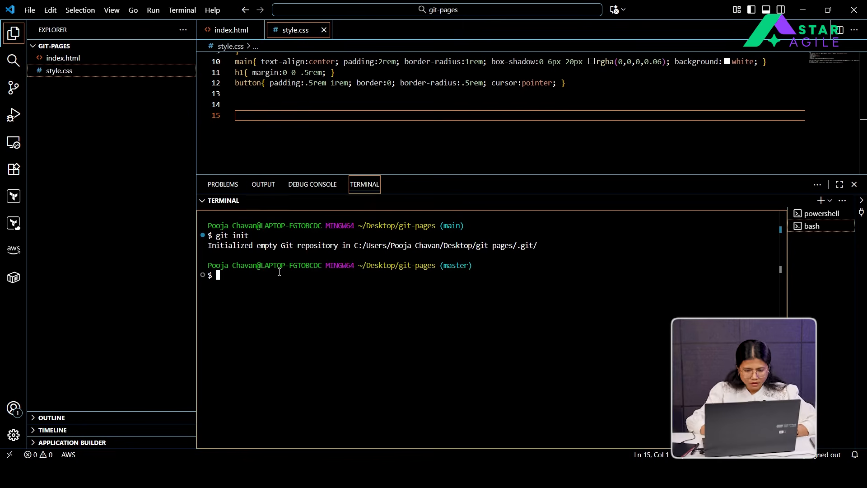
# Rename the current Git branch to main with git branch -m
pyautogui.doubleClick(454, 264)
pyautogui.click(454, 264)
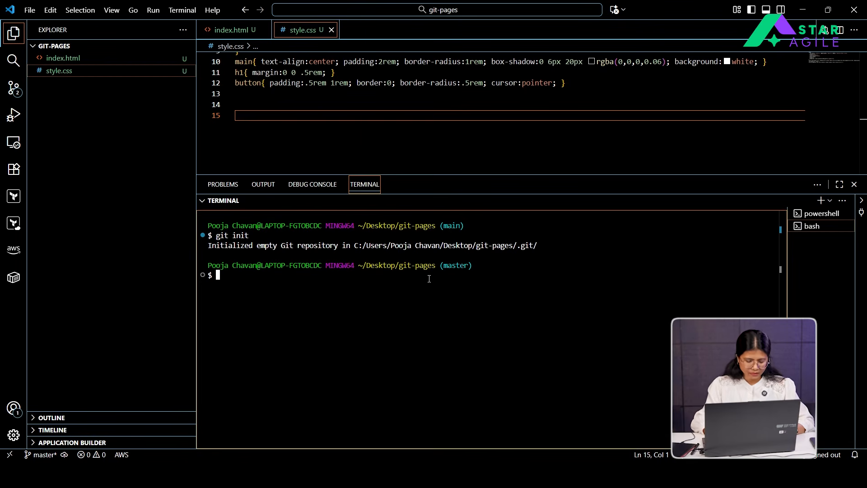
pyautogui.write('git ')
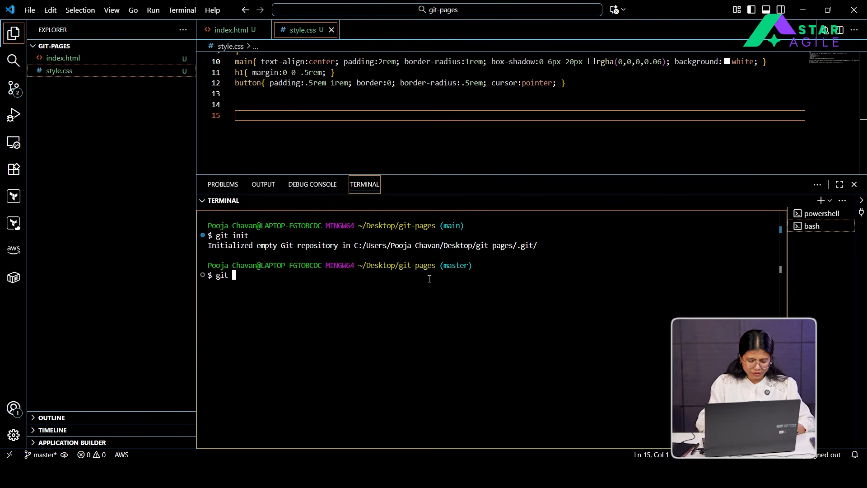
pyautogui.write('branch -')
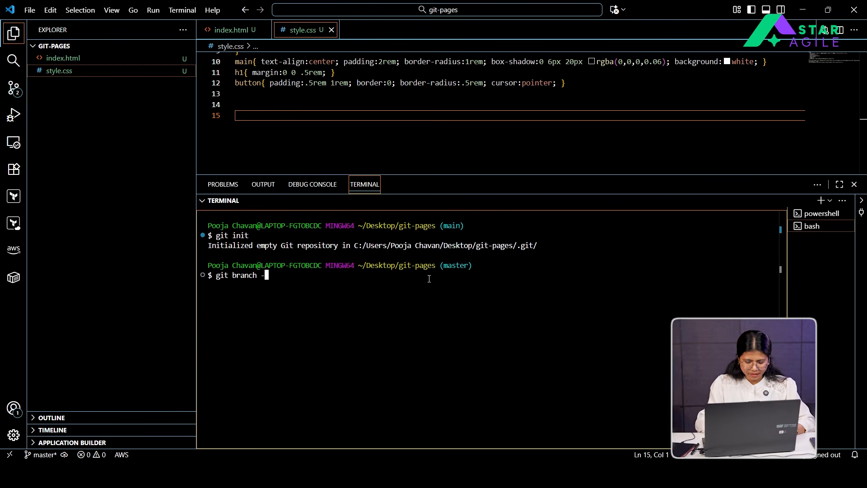
pyautogui.write('m ma')
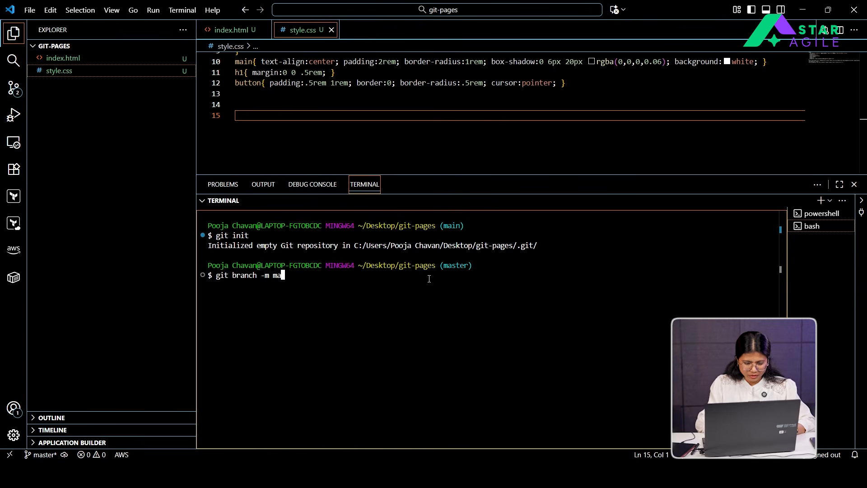
pyautogui.write('in')
pyautogui.press('Return')
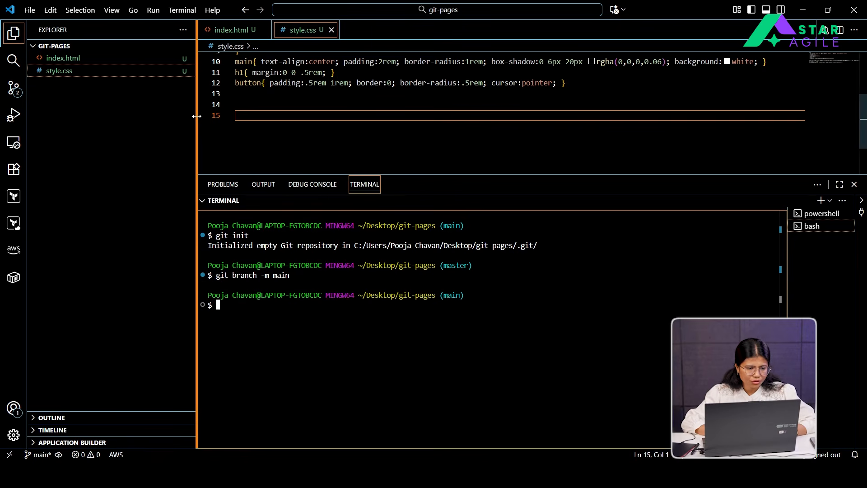
# Narrow the Explorer sidebar and stage all files in the git-pages folder with git add
pyautogui.moveTo(197, 117); pyautogui.dragTo(160, 116)
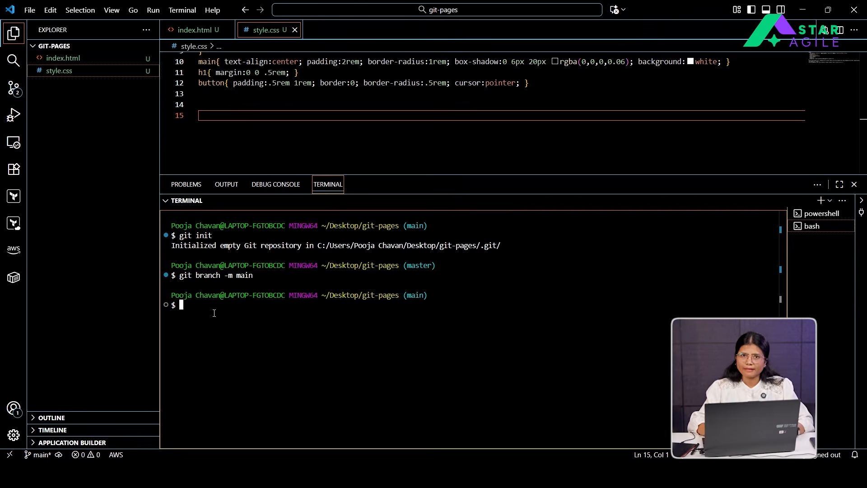
pyautogui.write('git a')
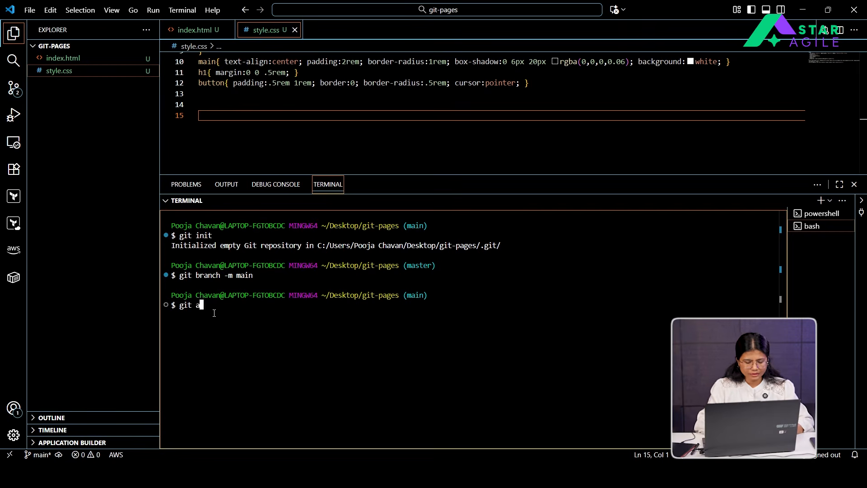
pyautogui.write('dd .')
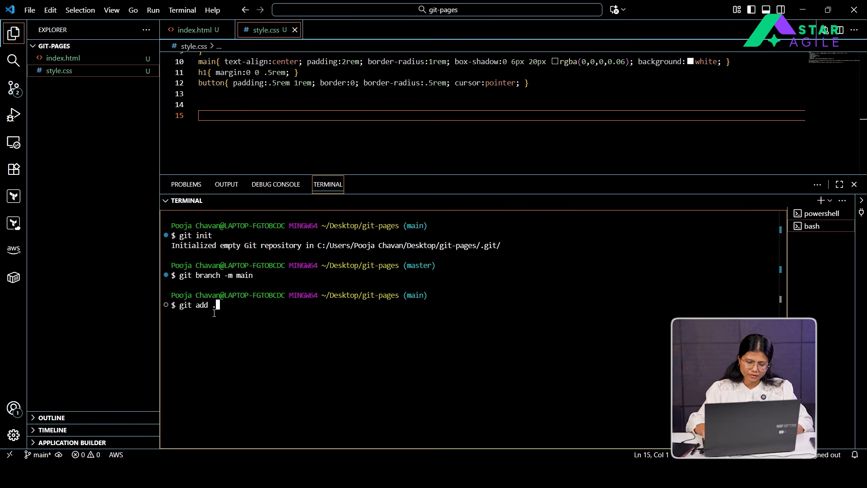
pyautogui.press('Return')
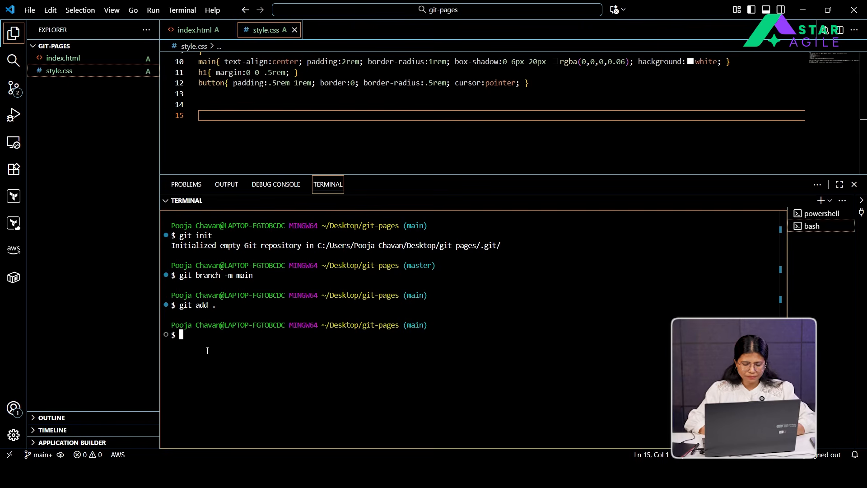
# Commit the staged files with the message "this is test for github-pages"
pyautogui.write('git ')
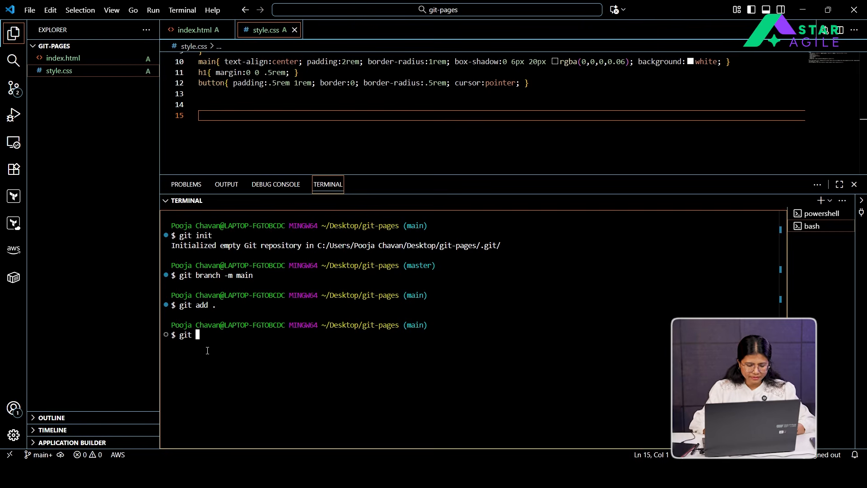
pyautogui.write('commit ')
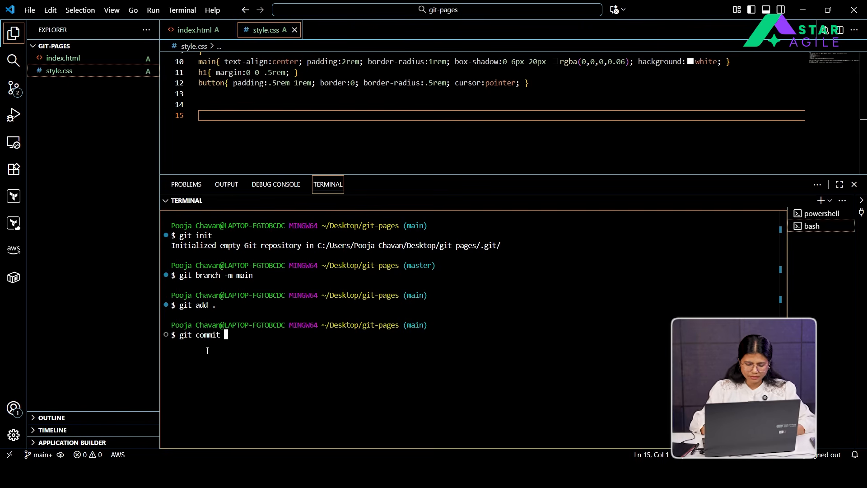
pyautogui.write('-m ')
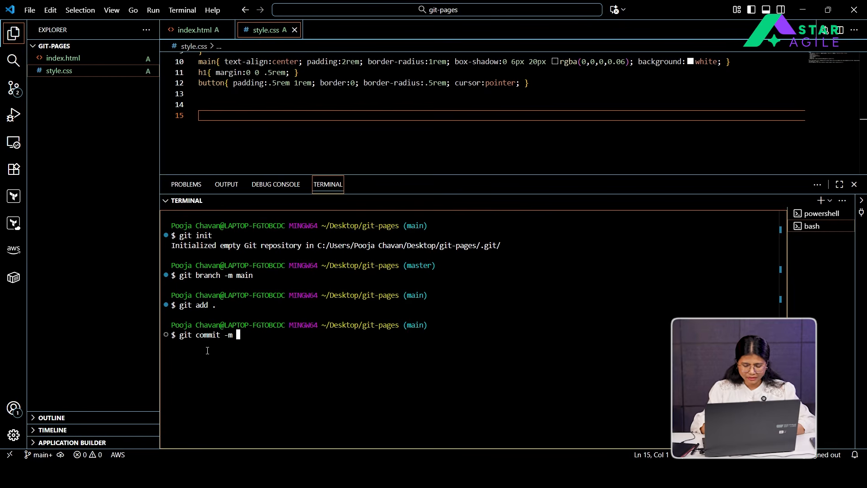
pyautogui.write('""')
pyautogui.press('Left')
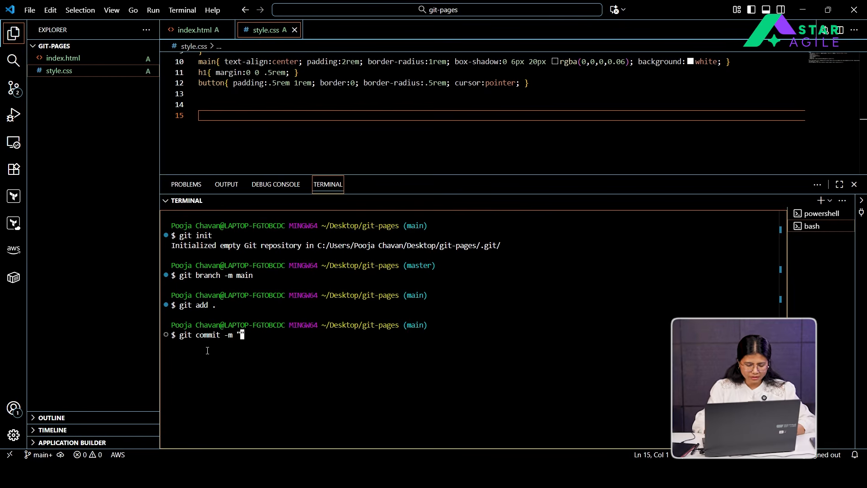
pyautogui.write('this ')
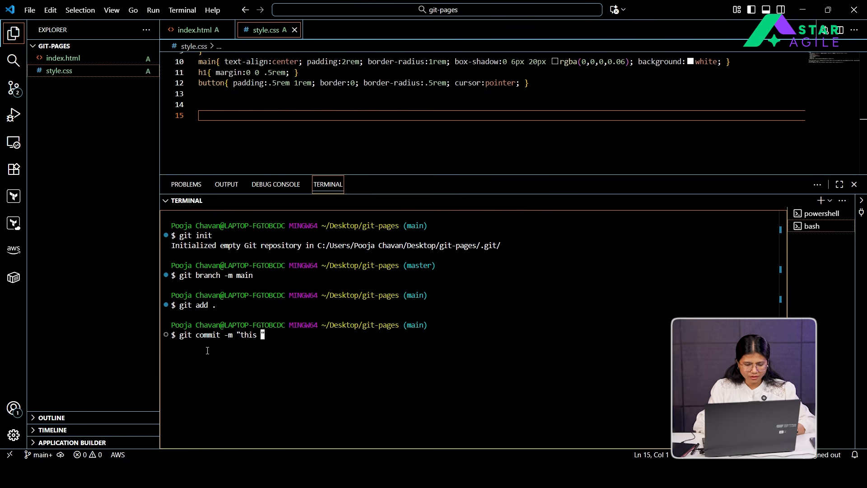
pyautogui.write('is test for ')
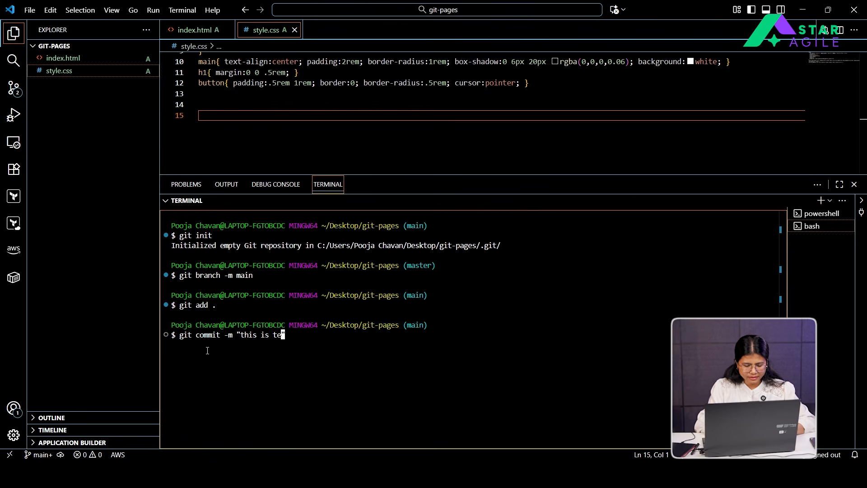
pyautogui.write('github')
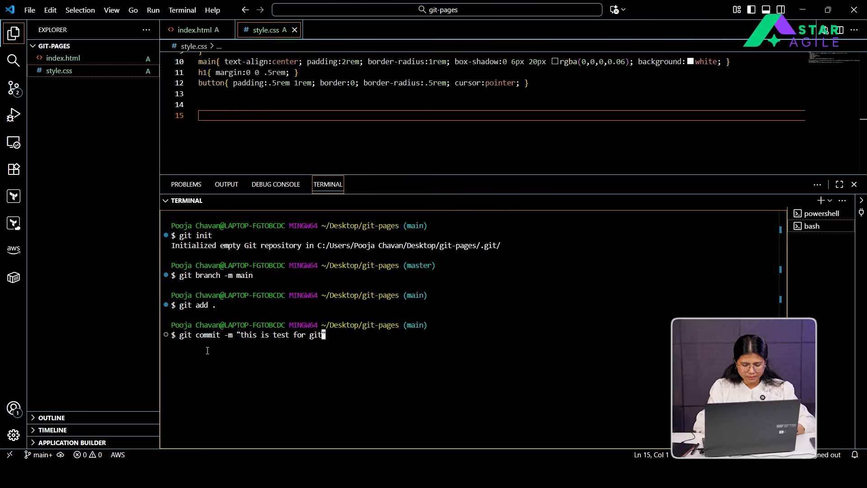
pyautogui.write('-pages')
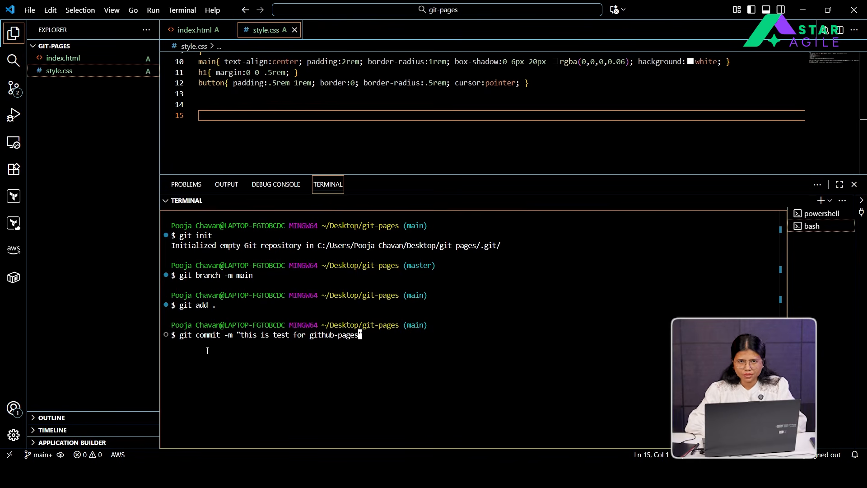
pyautogui.press('Return')
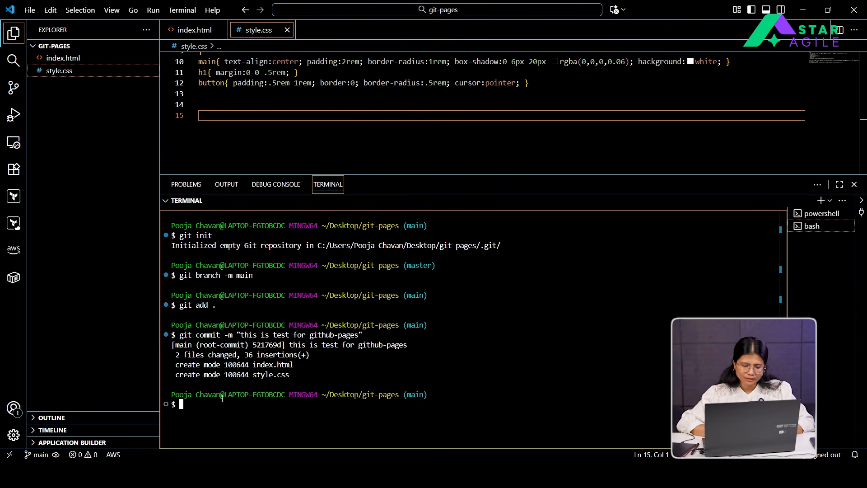
# List the repository's configured remotes with git remote -v, then clear and enlarge the terminal
pyautogui.write('git rem')
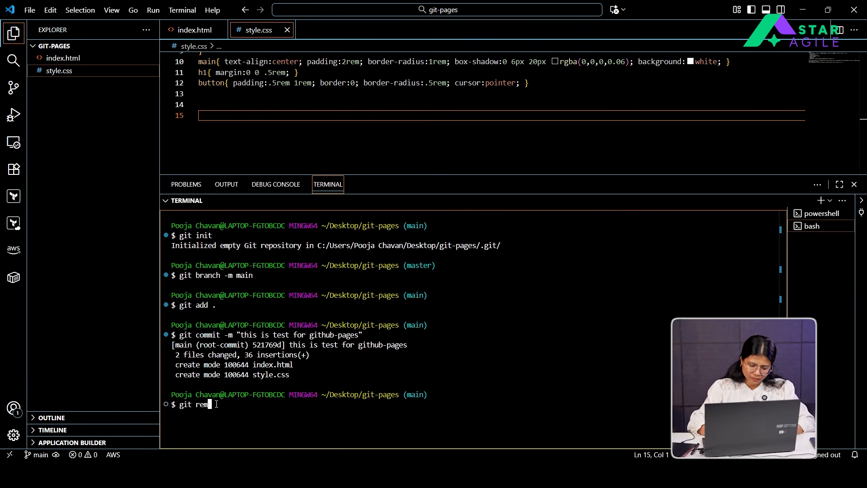
pyautogui.write('ote -v')
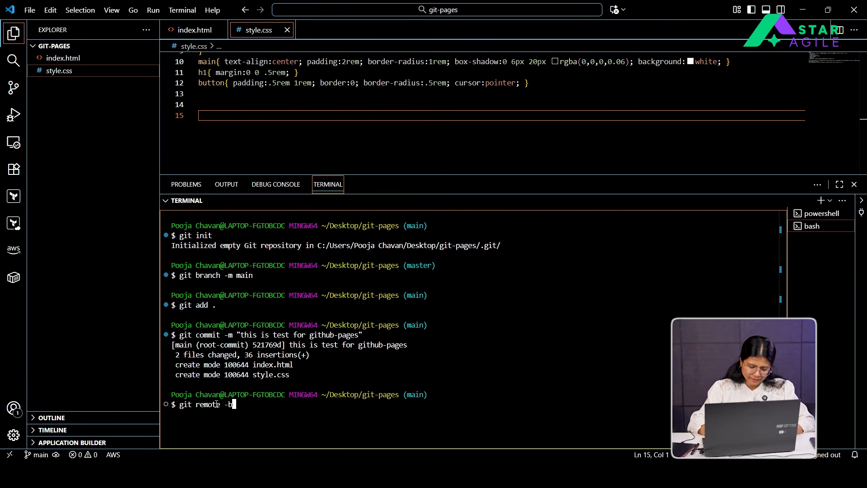
pyautogui.press('Return')
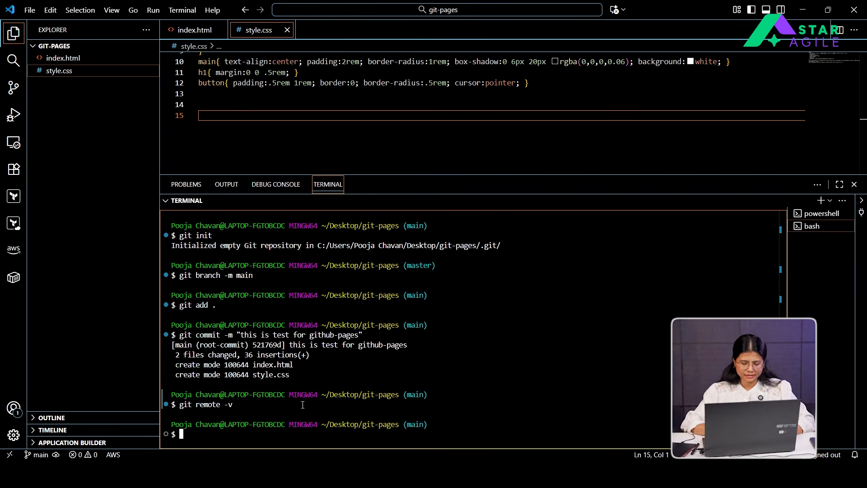
pyautogui.write('clear')
pyautogui.press('Return')
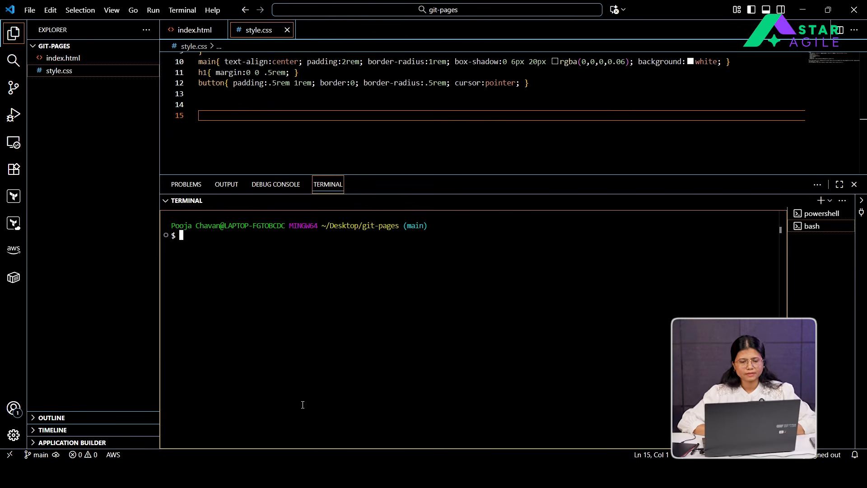
pyautogui.moveTo(402, 174); pyautogui.dragTo(412, 123)
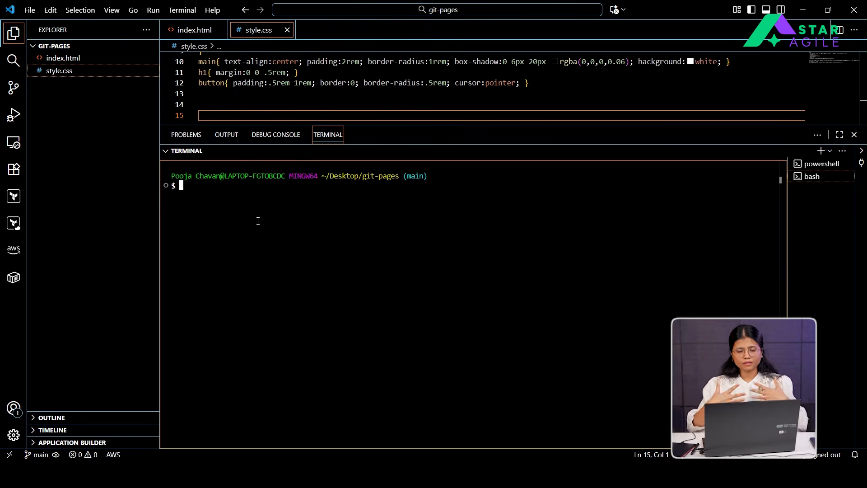
# Switch to Chrome, open the portfolio-page repository on GitHub and copy its HTTPS URL
pyautogui.hotkey('alt', 'Tab')
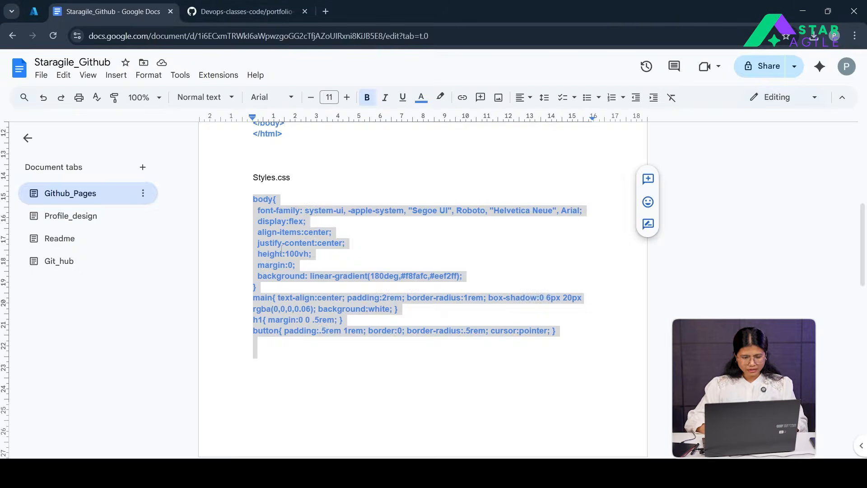
pyautogui.click(247, 5)
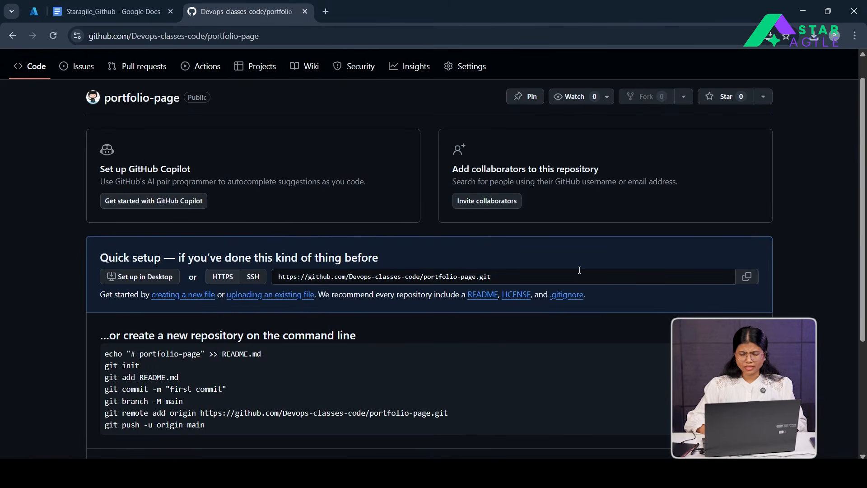
pyautogui.click(751, 279)
pyautogui.hotkey('alt', 'Tab')
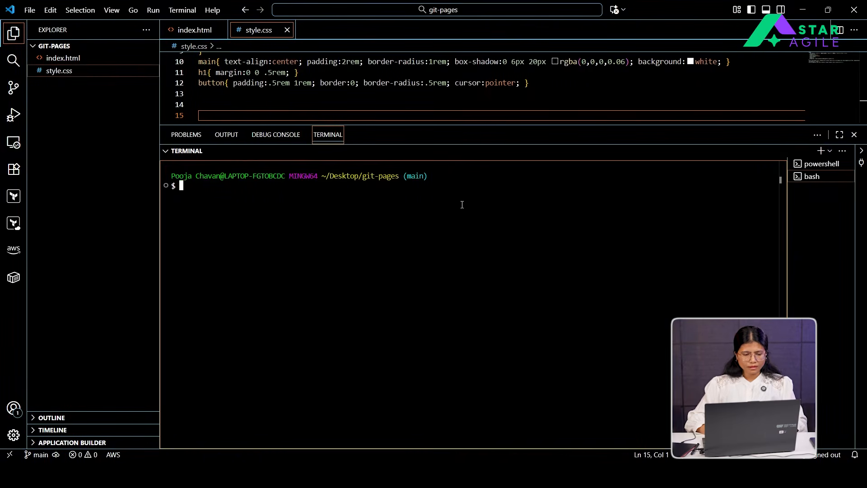
pyautogui.write('git')
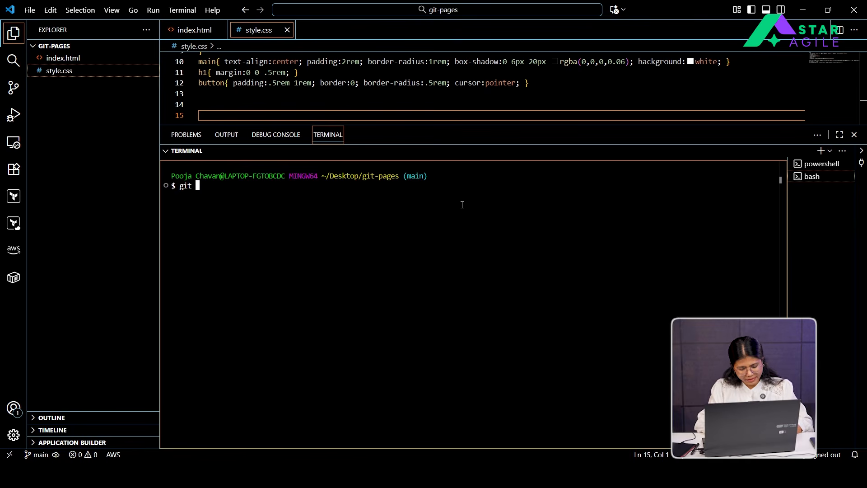
pyautogui.write('o')
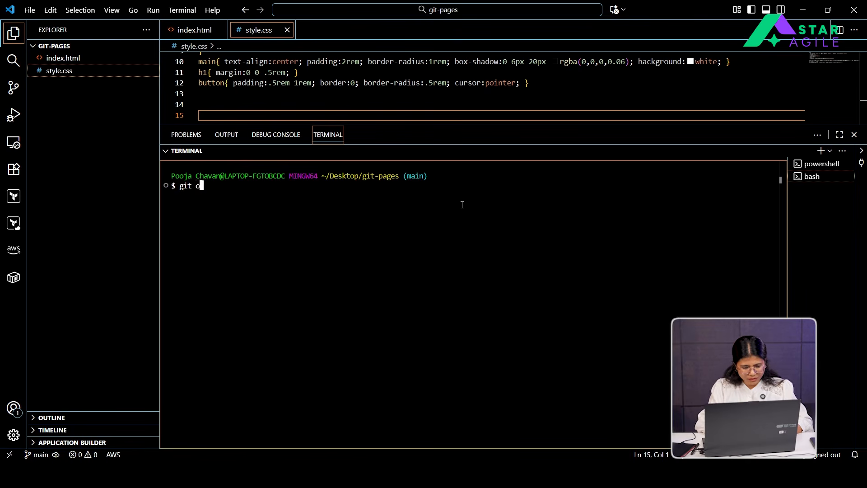
pyautogui.press('BackSpace')
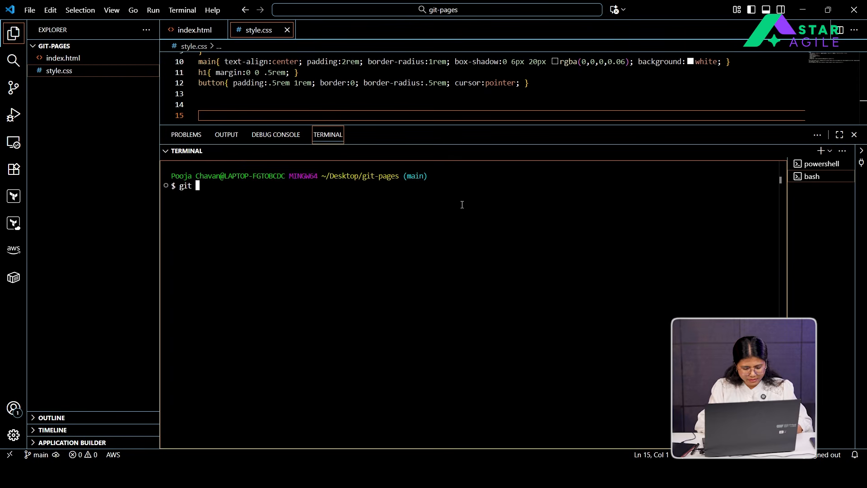
pyautogui.write('remote a')
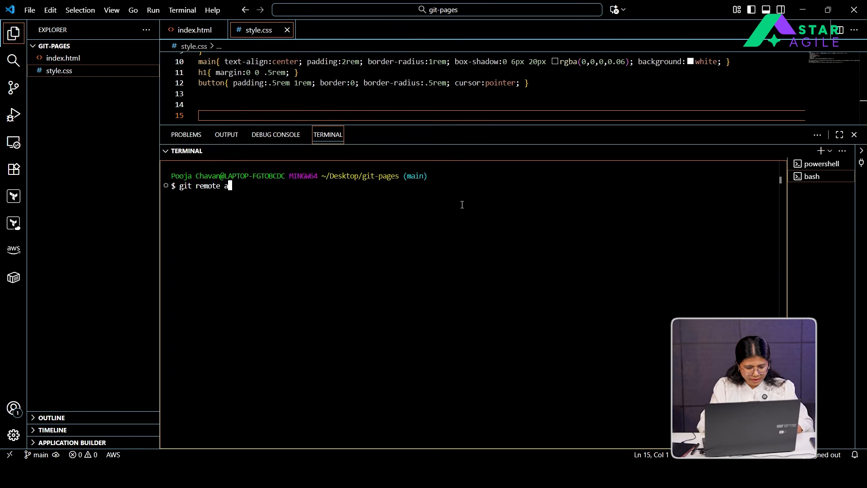
pyautogui.write('dd origin')
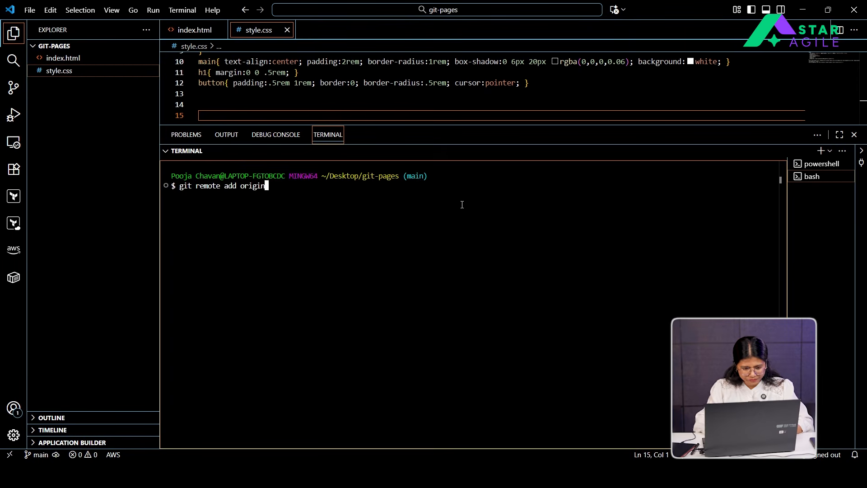
pyautogui.hotkey('ctrl', 'v')
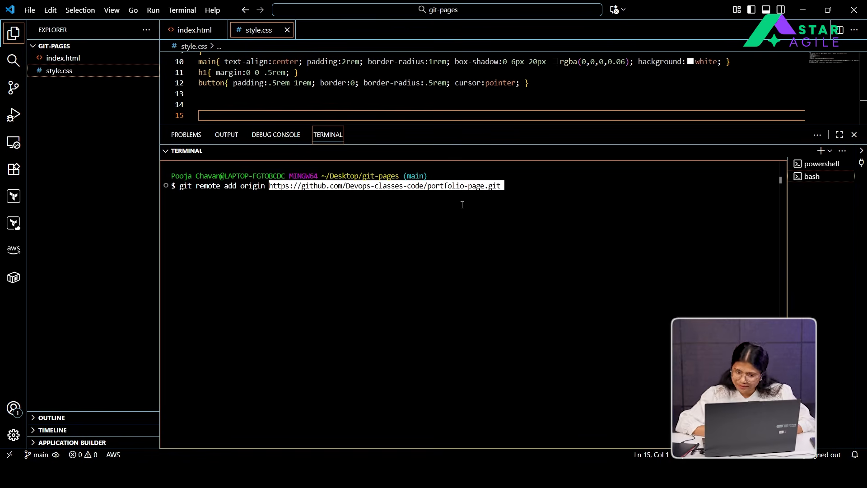
pyautogui.press('Return')
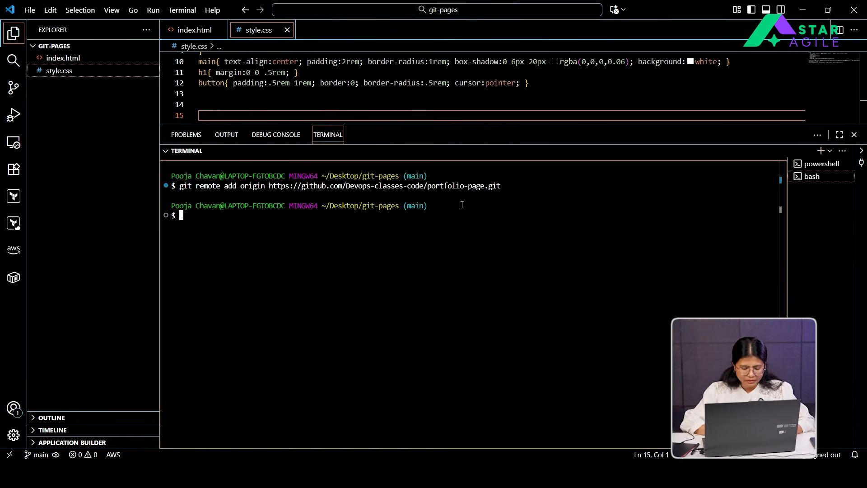
# Check the fetch and push URLs of the configured remote with git remote -v
pyautogui.write('git rempot')
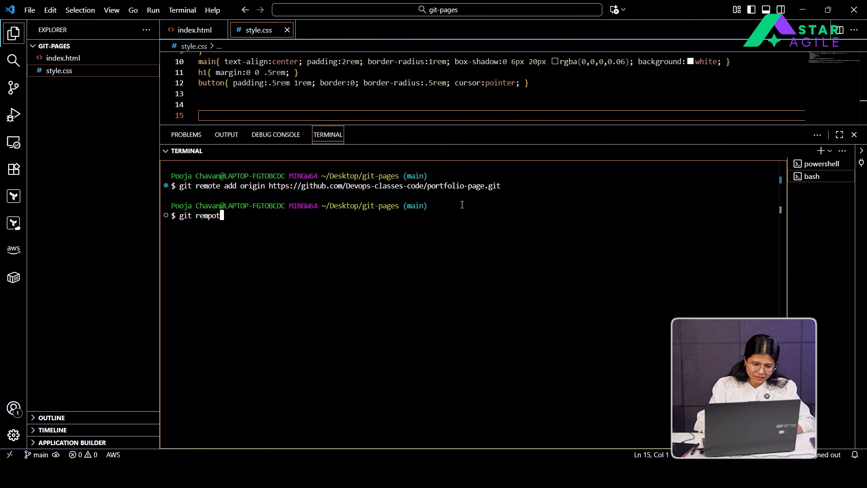
pyautogui.press('BackSpace')
pyautogui.press('BackSpace')
pyautogui.press('BackSpace')
pyautogui.write('ote o')
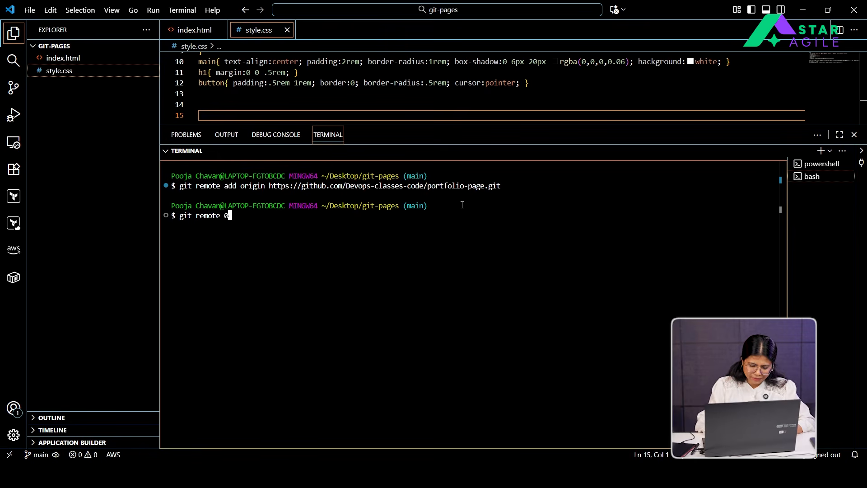
pyautogui.press('BackSpace')
pyautogui.write('-v')
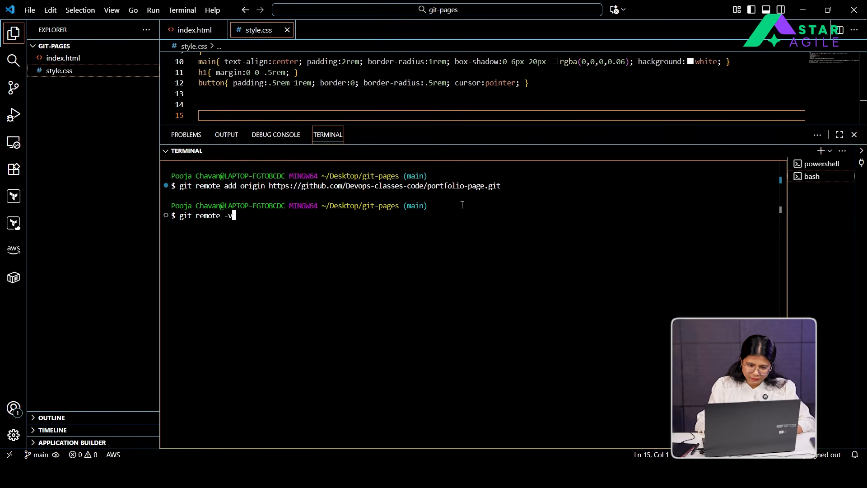
pyautogui.press('Return')
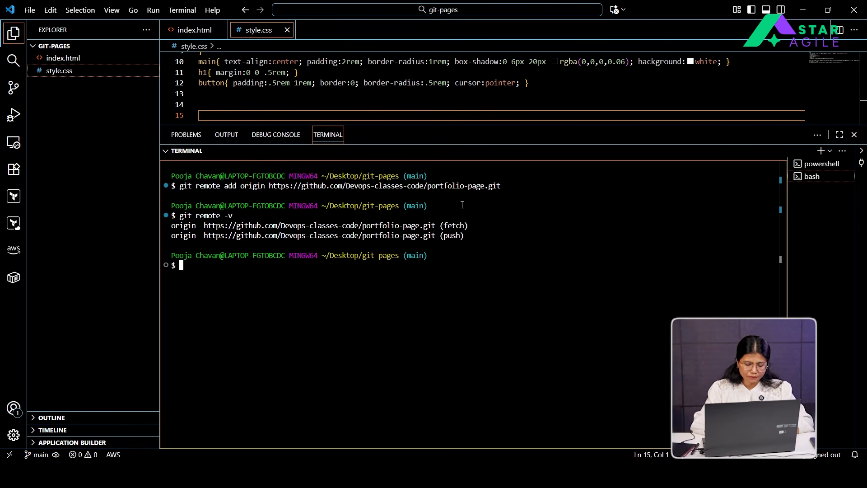
# Push the local main branch to the origin remote with git push origin main
pyautogui.write('git ')
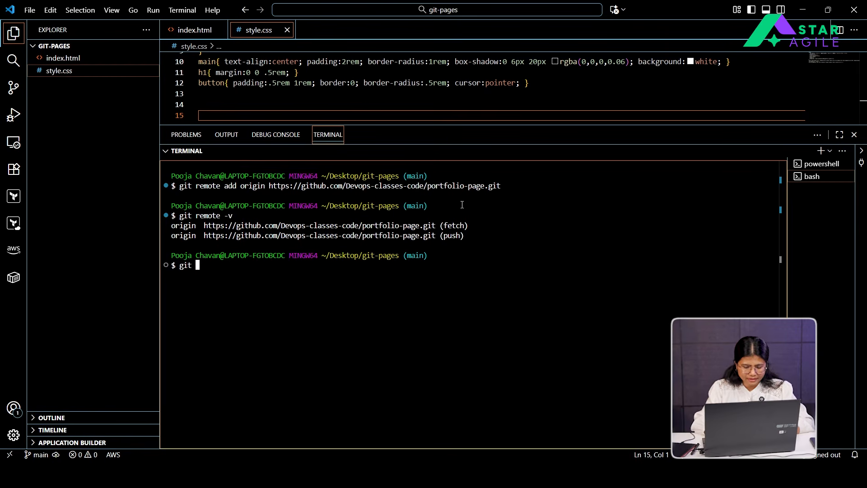
pyautogui.write('push ')
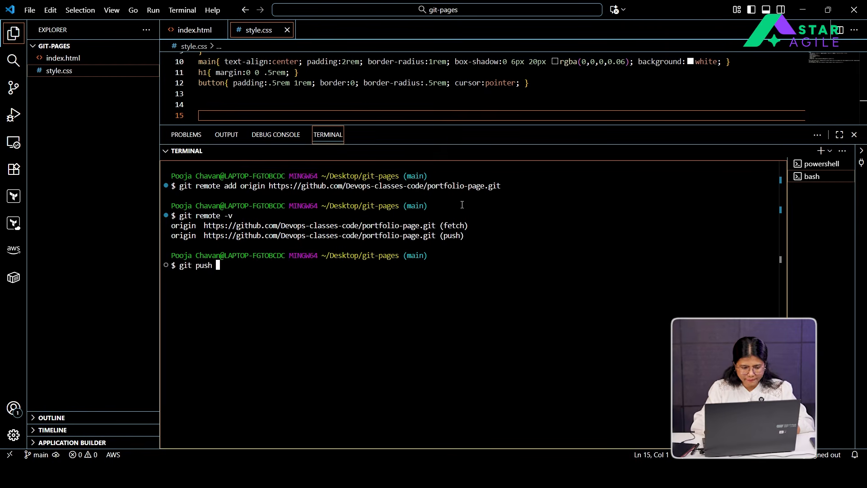
pyautogui.write('orgin m')
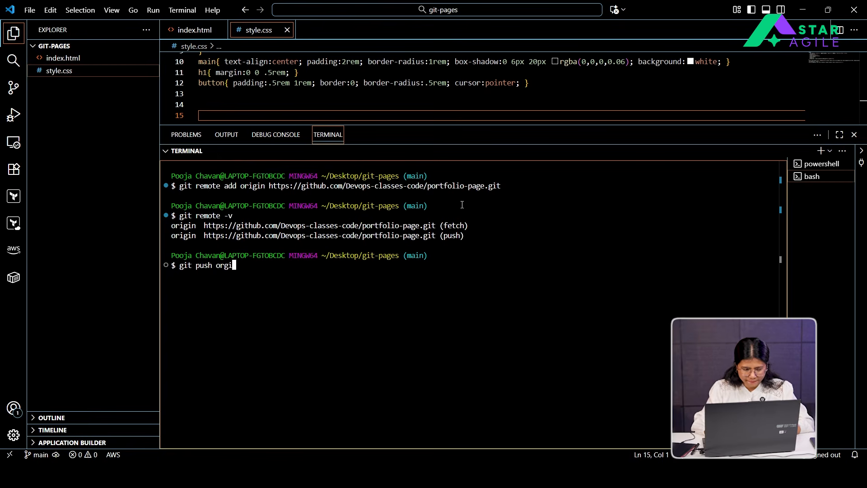
pyautogui.press('BackSpace')
pyautogui.press('BackSpace')
pyautogui.press('BackSpace')
pyautogui.press('BackSpace')
pyautogui.press('BackSpace')
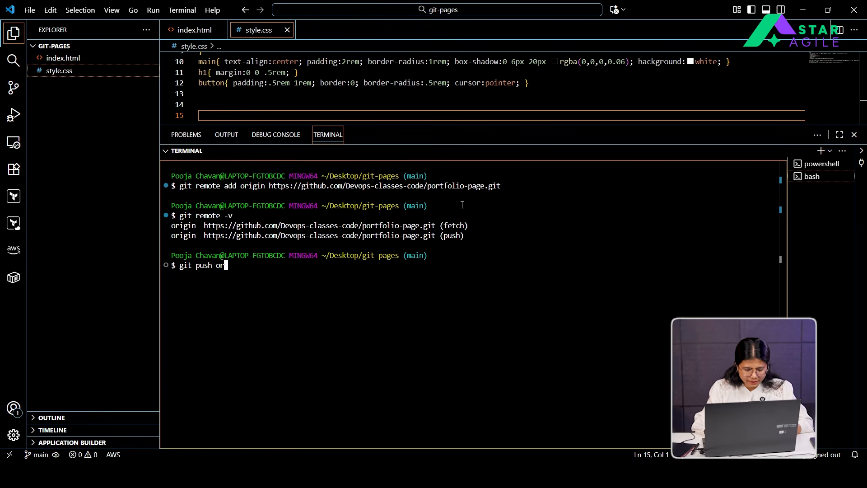
pyautogui.write('igin ')
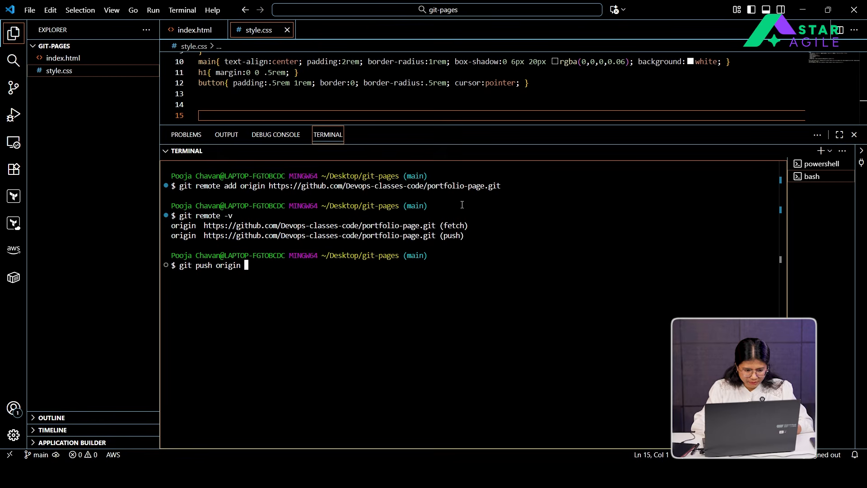
pyautogui.write('master')
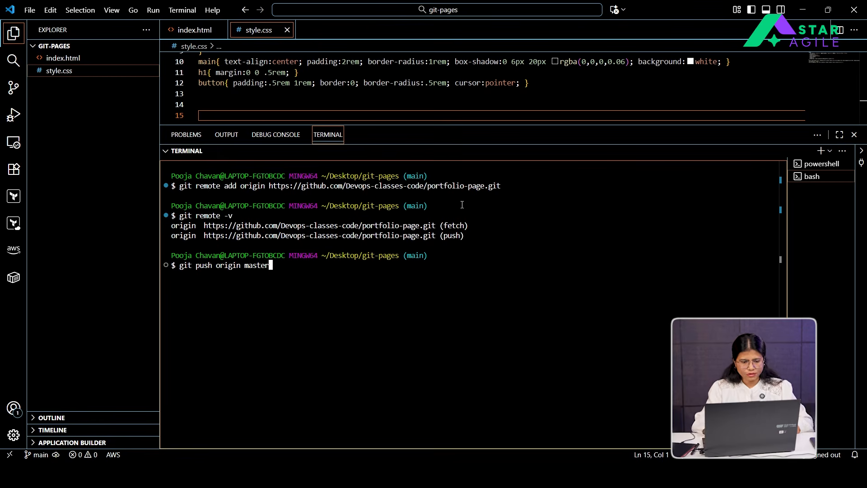
pyautogui.press('BackSpace')
pyautogui.press('BackSpace')
pyautogui.press('BackSpace')
pyautogui.press('BackSpace')
pyautogui.write('in')
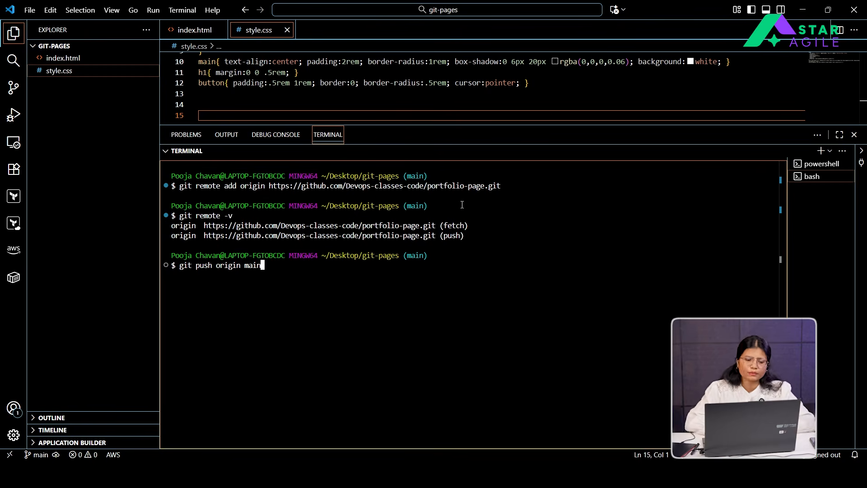
pyautogui.press('Return')
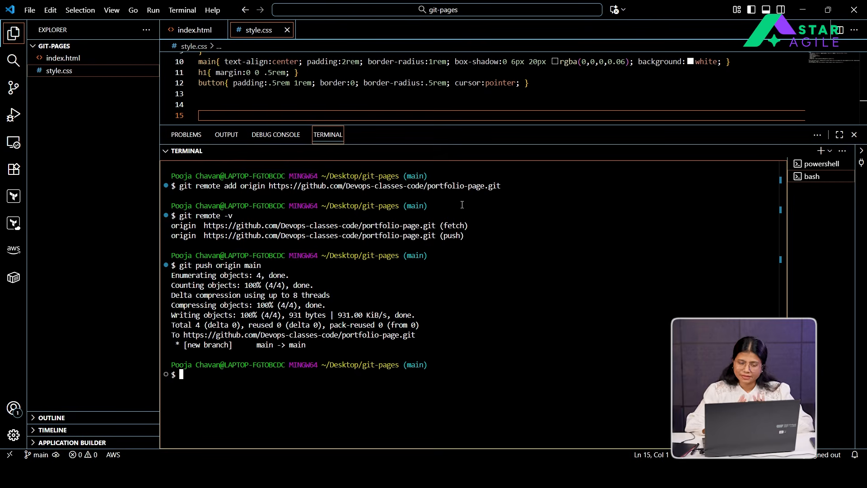
# Switch to Chrome, reload the portfolio-page repository and open the GitHub Pages section of its settings
pyautogui.hotkey('alt', 'Tab')
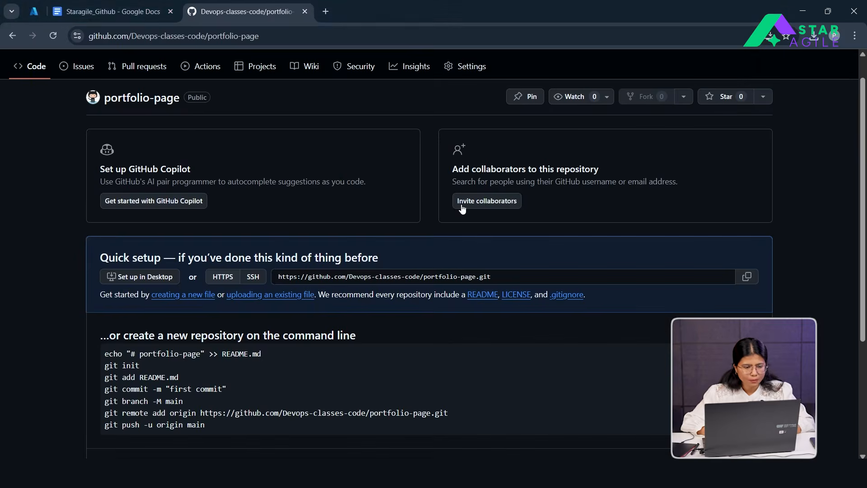
pyautogui.click(49, 38)
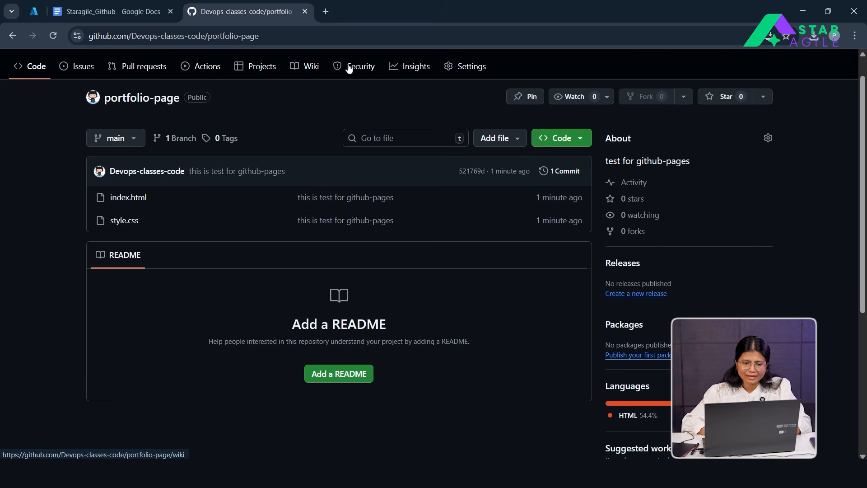
pyautogui.click(474, 70)
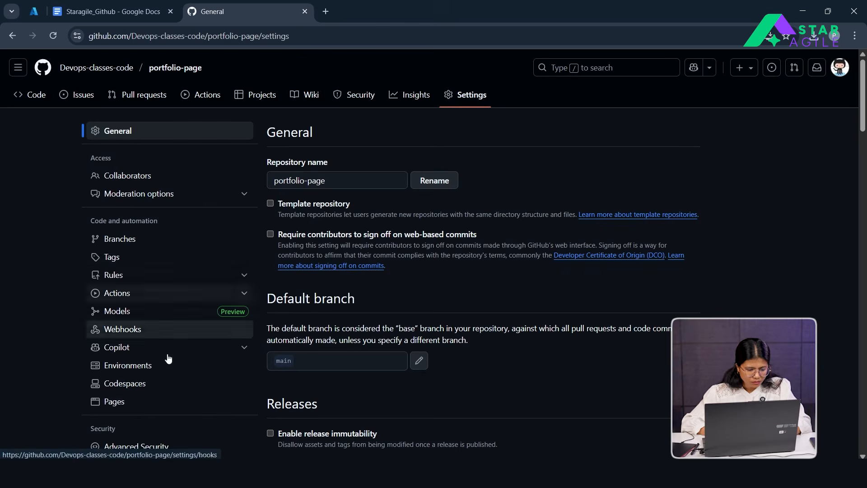
pyautogui.click(125, 407)
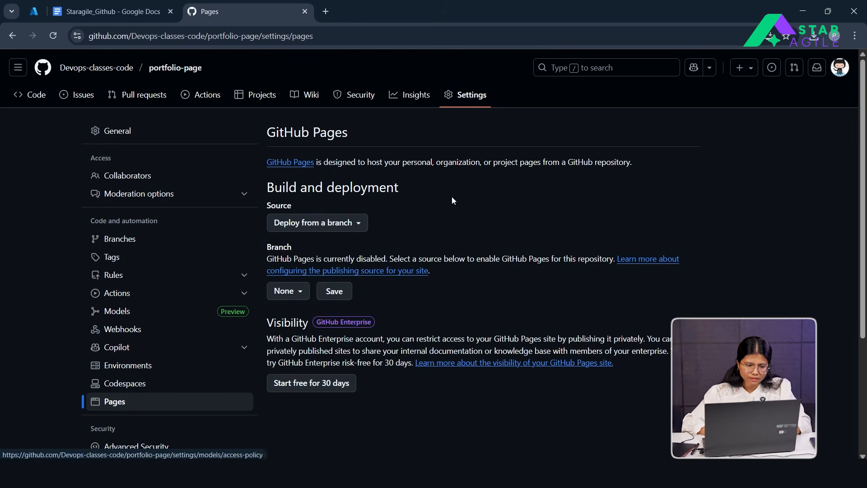
# Open the GitHub Pages documentation linked from the Pages settings in a new browser tab and view it
pyautogui.scroll(3, 308, 195)
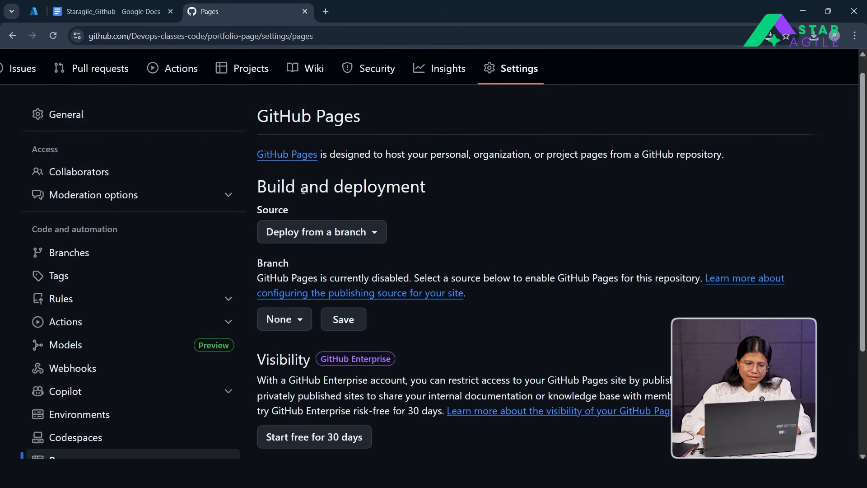
pyautogui.hscroll(3, 308, 195)
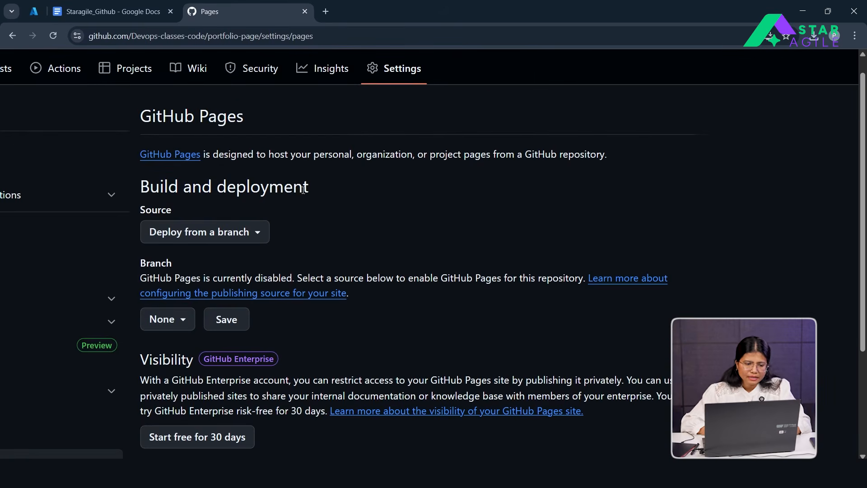
pyautogui.rightClick(174, 156)
pyautogui.click(201, 172)
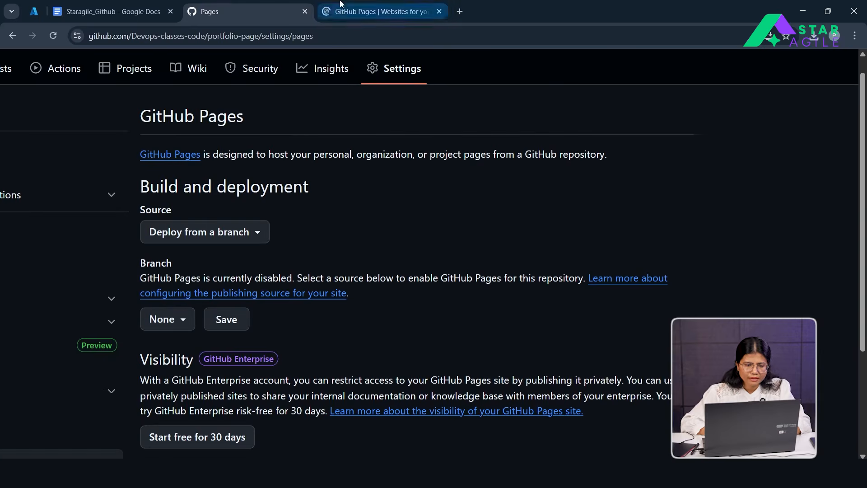
pyautogui.click(353, 2)
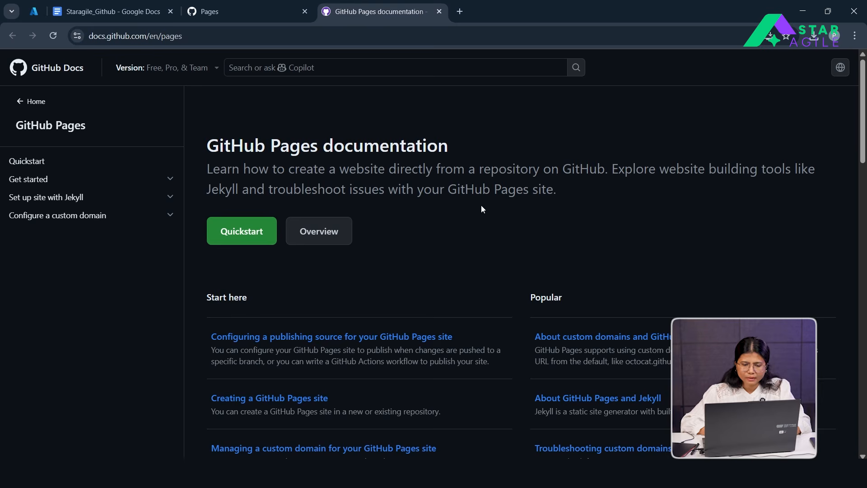
# Open the documentation's overview article and read the sections about GitHub Pages and its site types
pyautogui.scroll(-1, 553, 294)
pyautogui.scroll(-1, 554, 294)
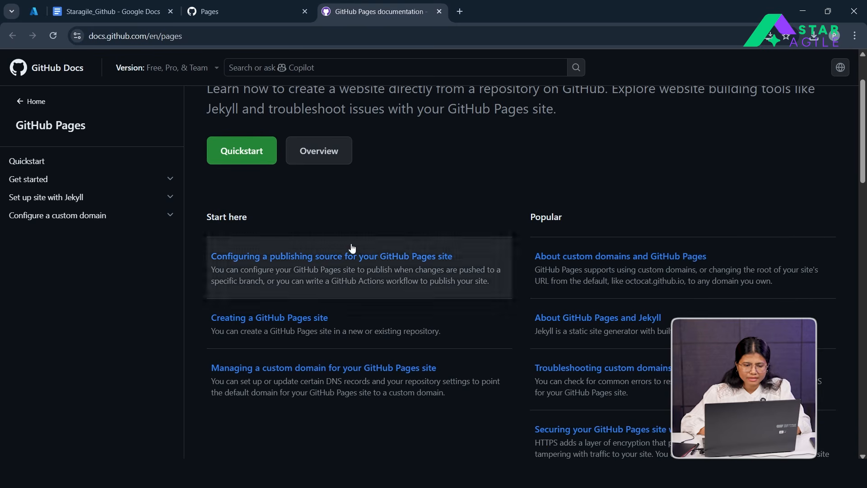
pyautogui.click(335, 148)
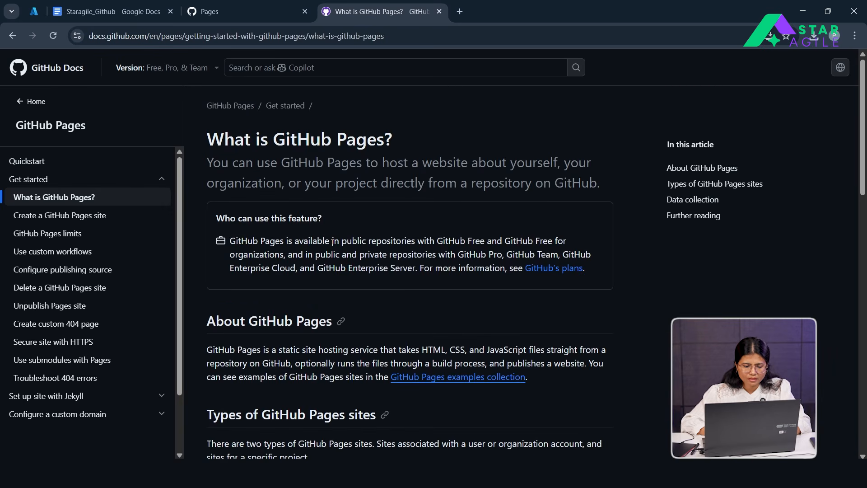
pyautogui.scroll(-1, 331, 243)
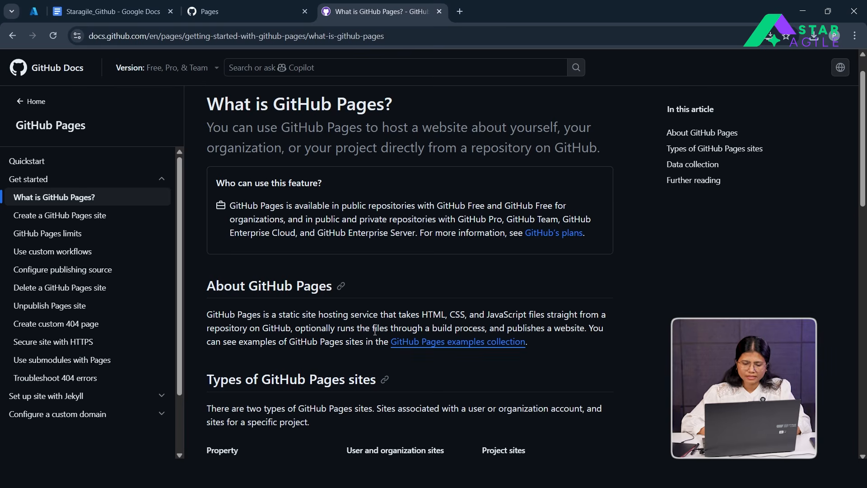
pyautogui.scroll(-2, 473, 362)
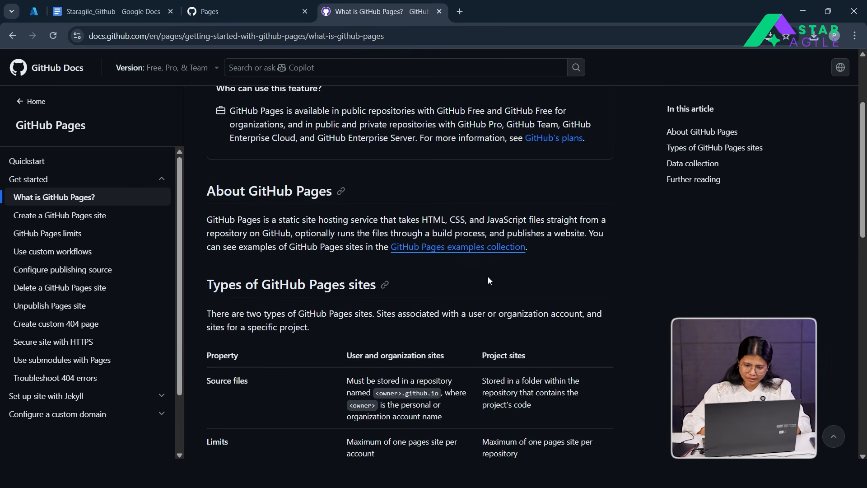
# Open the GitHub Pages examples collection in a new browser tab and look through its listed projects
pyautogui.rightClick(475, 246)
pyautogui.click(508, 264)
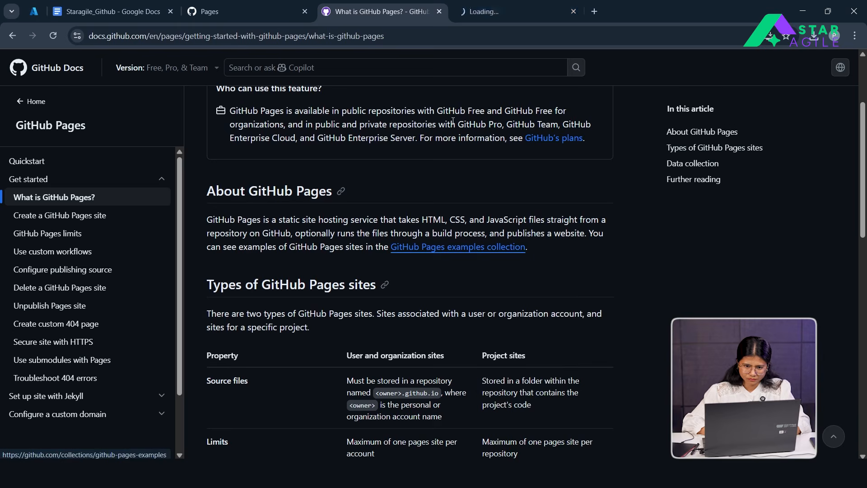
pyautogui.click(510, 11)
pyautogui.scroll(-1, 377, 256)
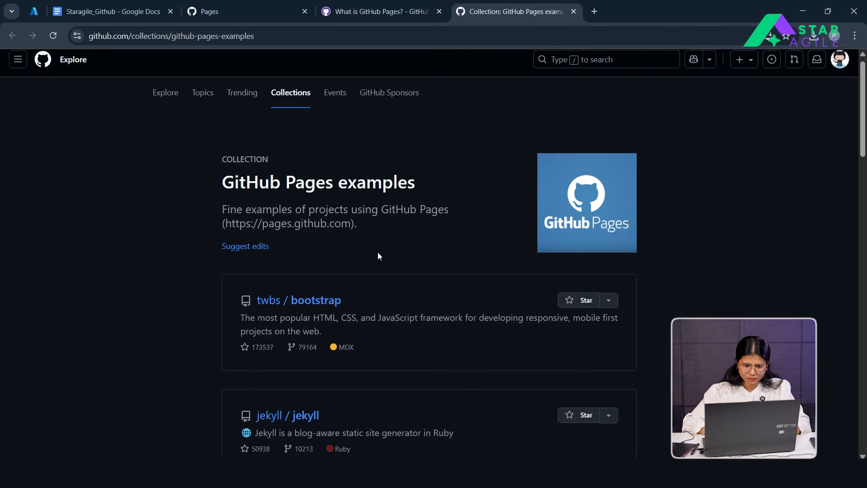
pyautogui.scroll(-2, 378, 256)
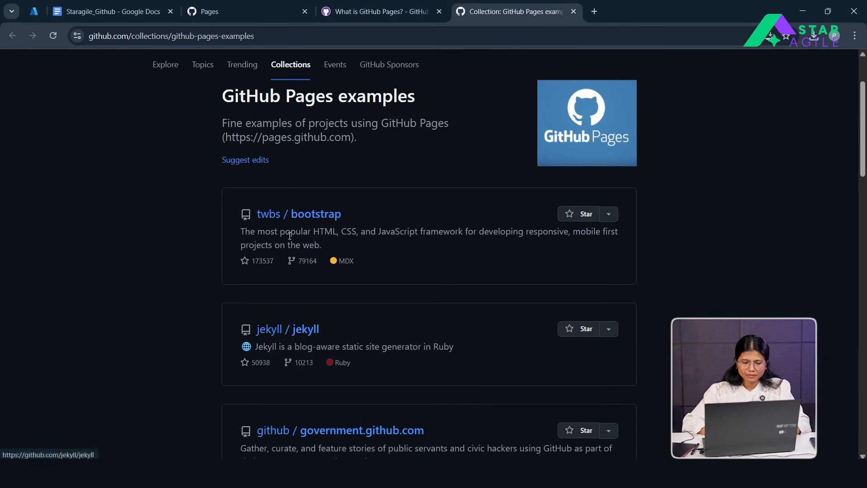
# Open the twbs/bootstrap repository from the examples collection and look at the contents of its scss folder
pyautogui.click(295, 215)
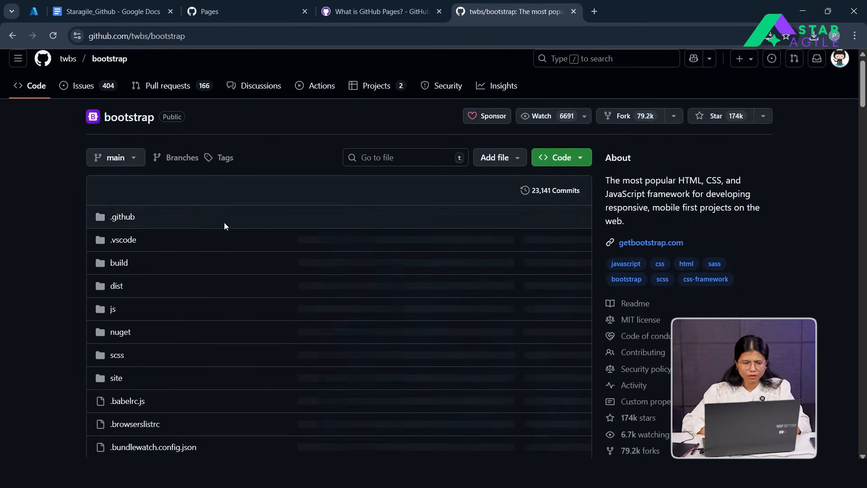
pyautogui.scroll(-1, 120, 340)
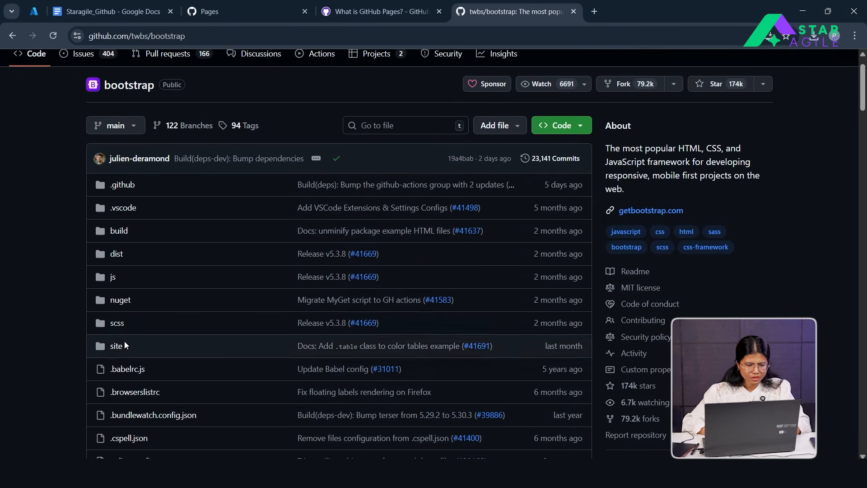
pyautogui.click(117, 325)
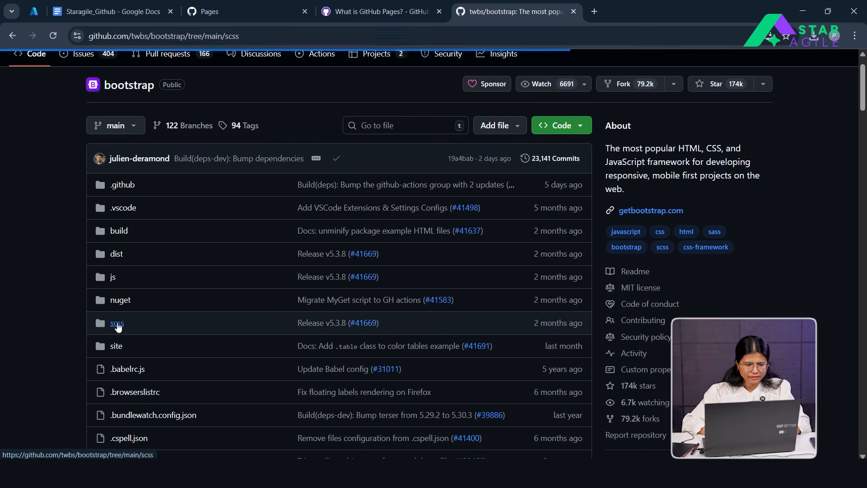
pyautogui.scroll(-1, 331, 302)
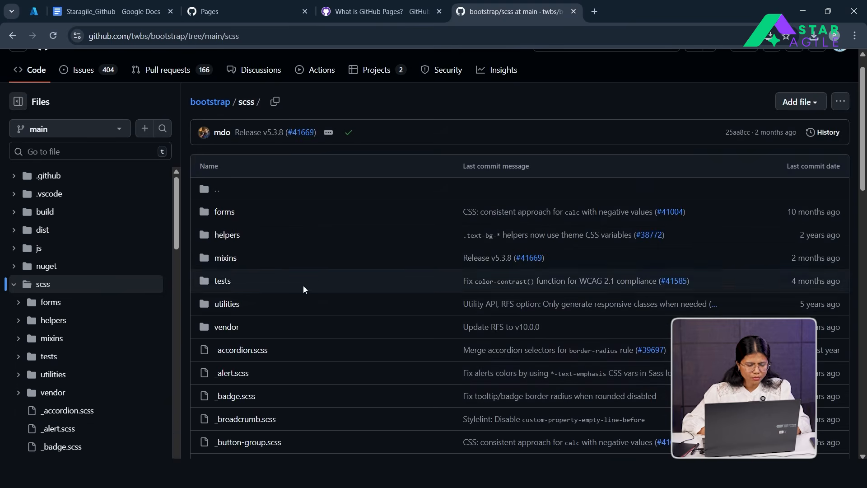
# Return to the GitHub Pages overview article and read its remaining sections on site types, custom domains and data collection
pyautogui.click(368, 10)
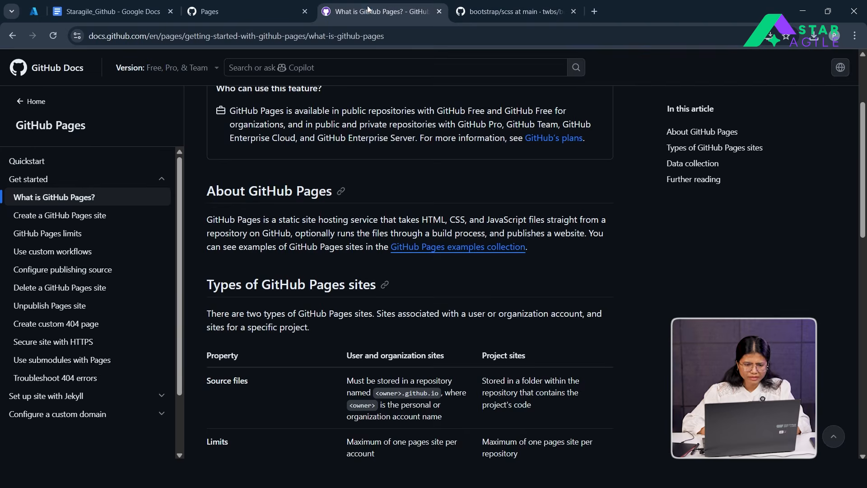
pyautogui.scroll(-3, 265, 311)
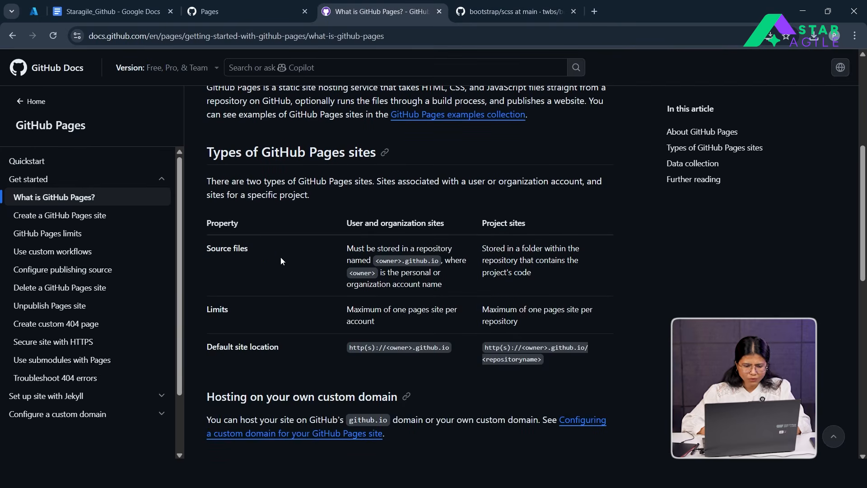
pyautogui.scroll(-5, 277, 318)
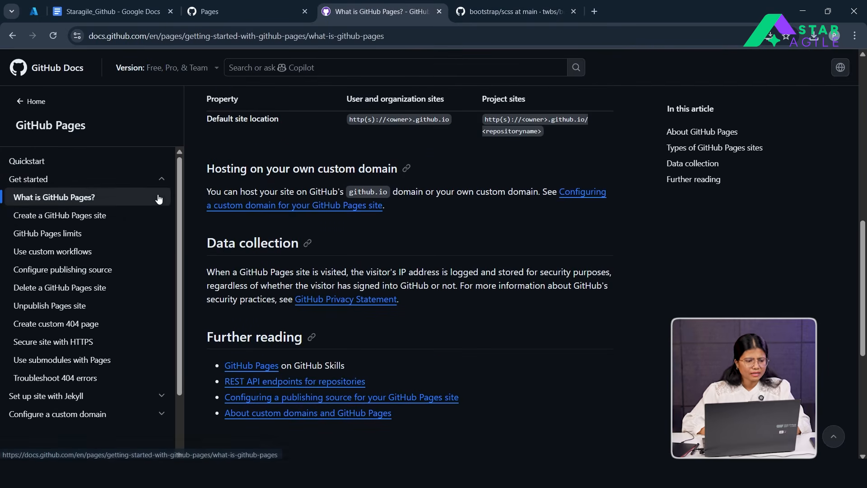
# View the documentation articles on using custom workflows and on deleting a GitHub Pages site
pyautogui.click(70, 255)
pyautogui.click(71, 257)
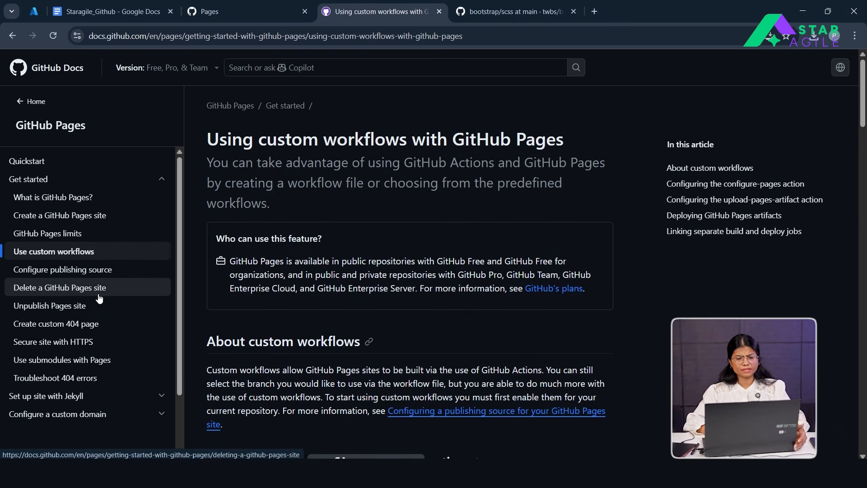
pyautogui.click(99, 297)
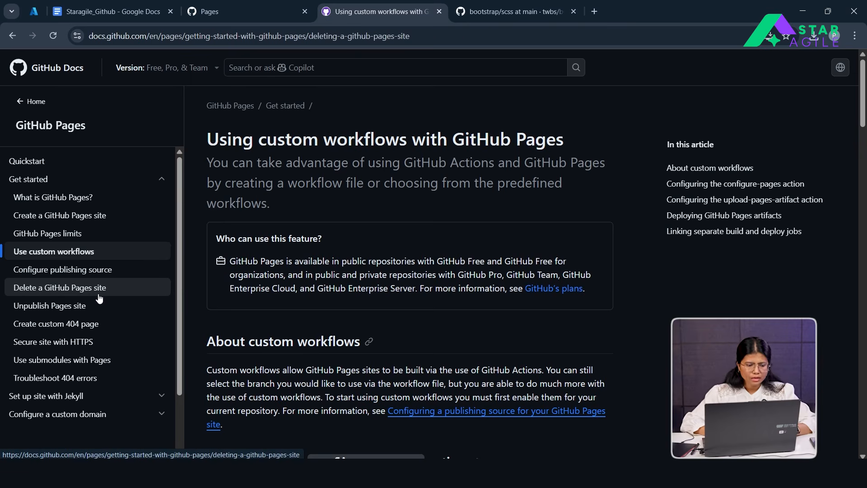
pyautogui.scroll(-2, 68, 366)
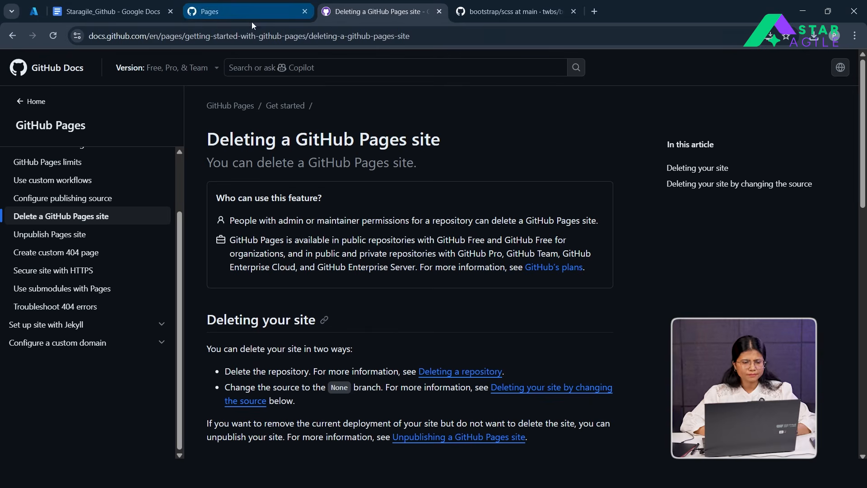
# Return to the portfolio-page Pages settings and examine the available build and deployment source options
pyautogui.click(211, 9)
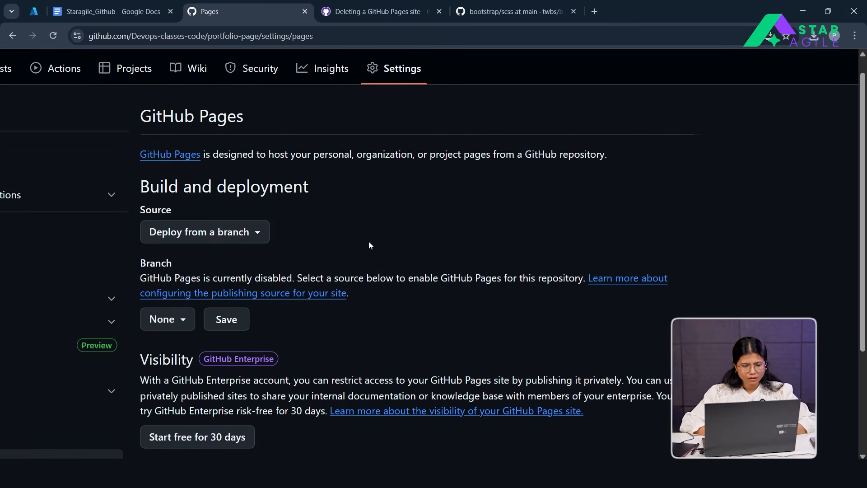
pyautogui.hotkey('ctrl', '-')
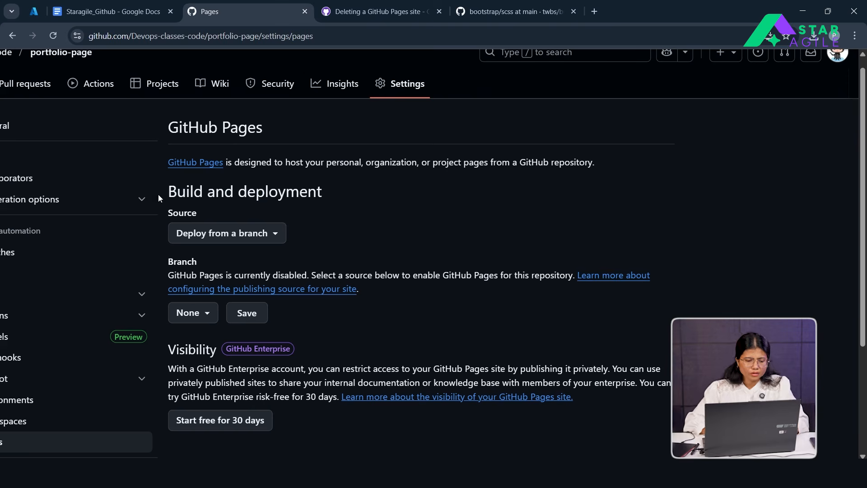
pyautogui.click(260, 235)
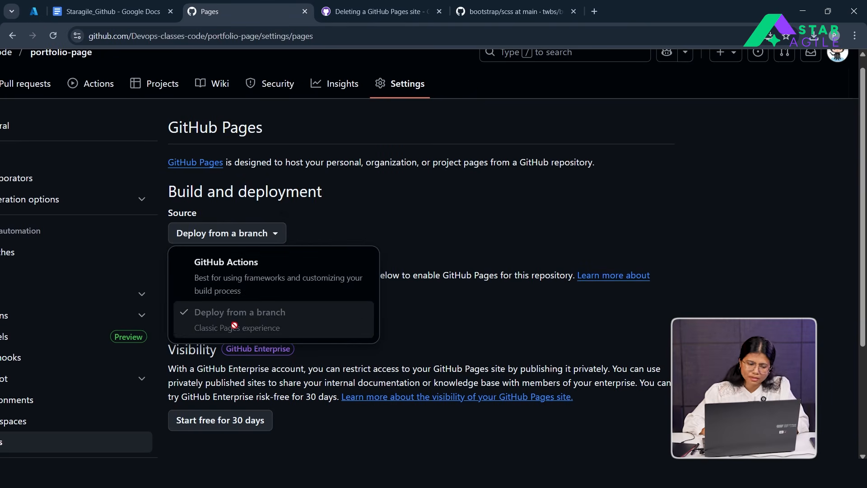
pyautogui.click(365, 211)
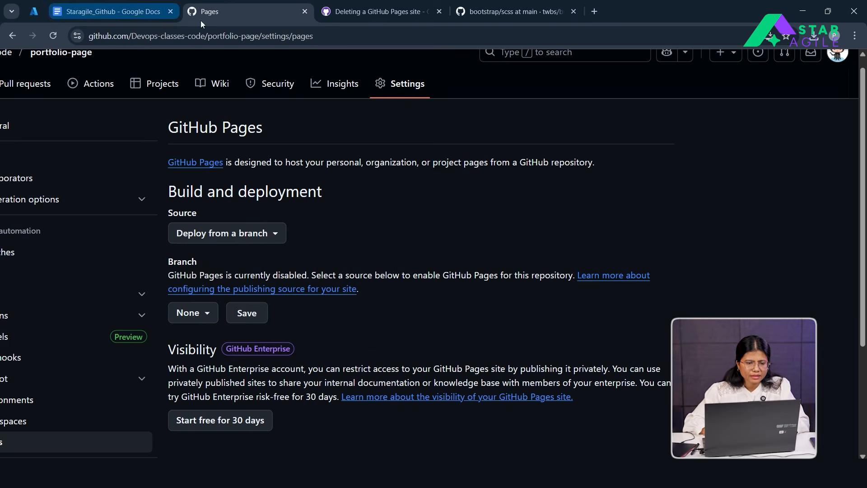
# Duplicate the Pages settings browser tab and show the portfolio-page repository's code page in the copy
pyautogui.scroll(1, 293, 91)
pyautogui.rightClick(265, 19)
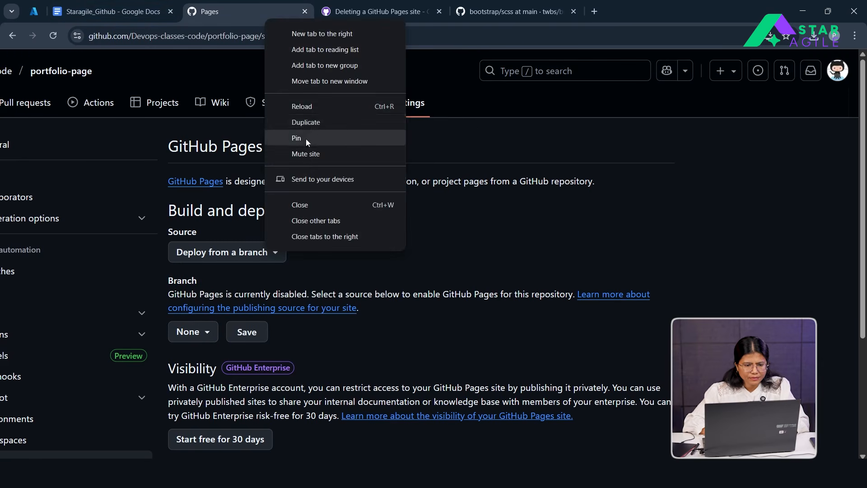
pyautogui.click(313, 122)
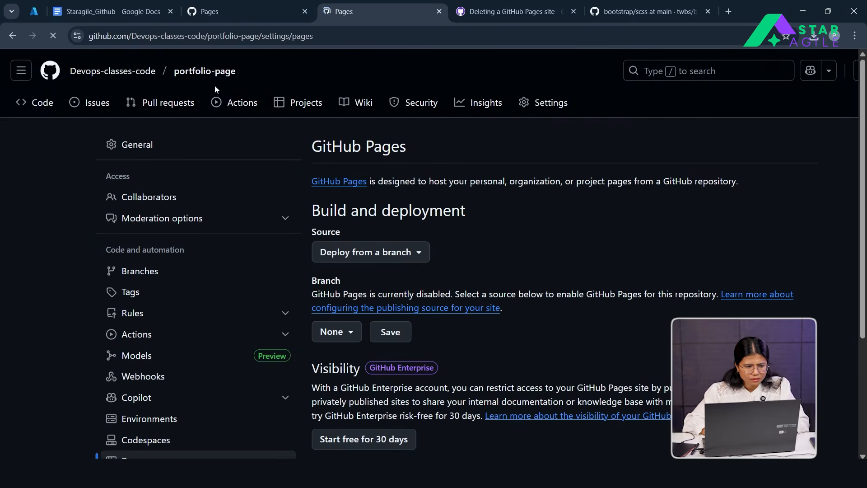
pyautogui.click(53, 103)
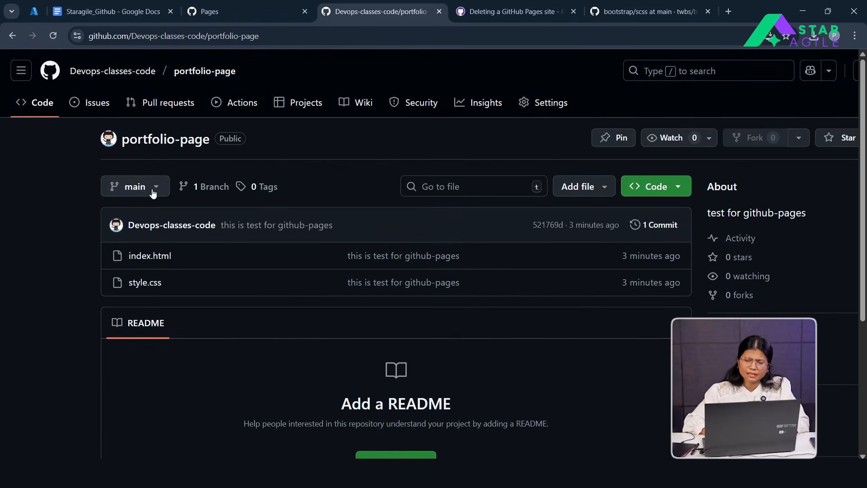
# Back in the original Pages settings, select the main branch with the / (root) folder as the publishing source
pyautogui.click(542, 3)
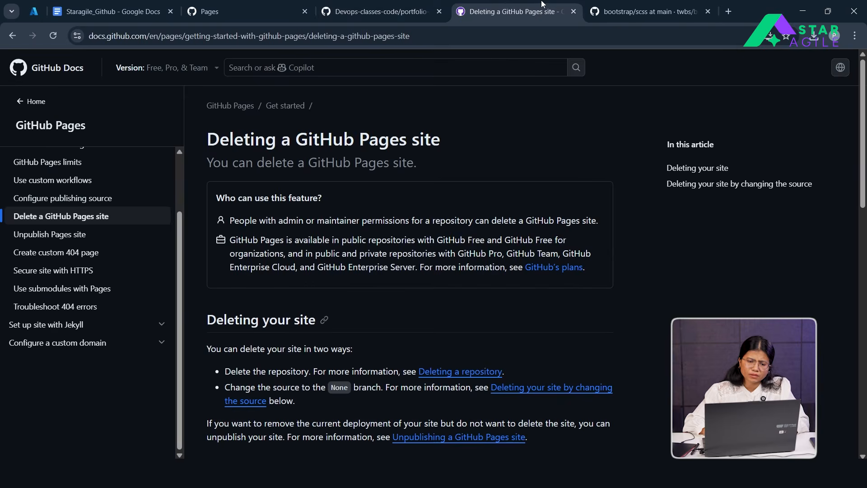
pyautogui.click(237, 4)
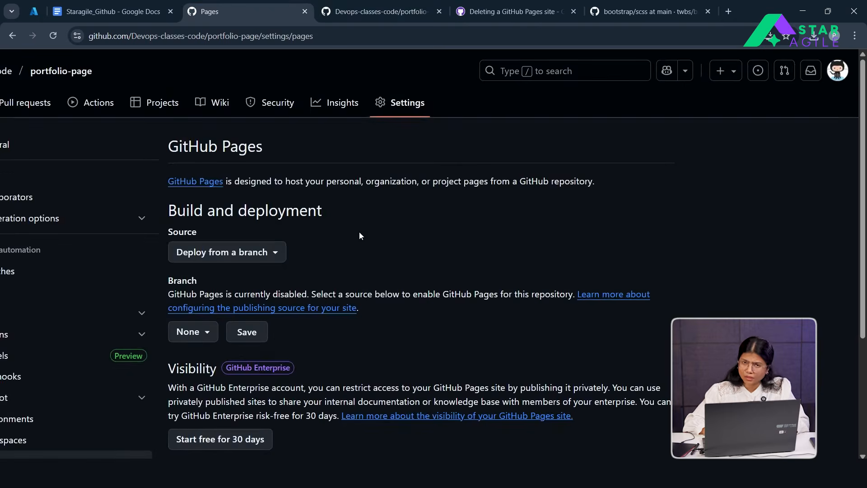
pyautogui.hotkey('ctrl', '-')
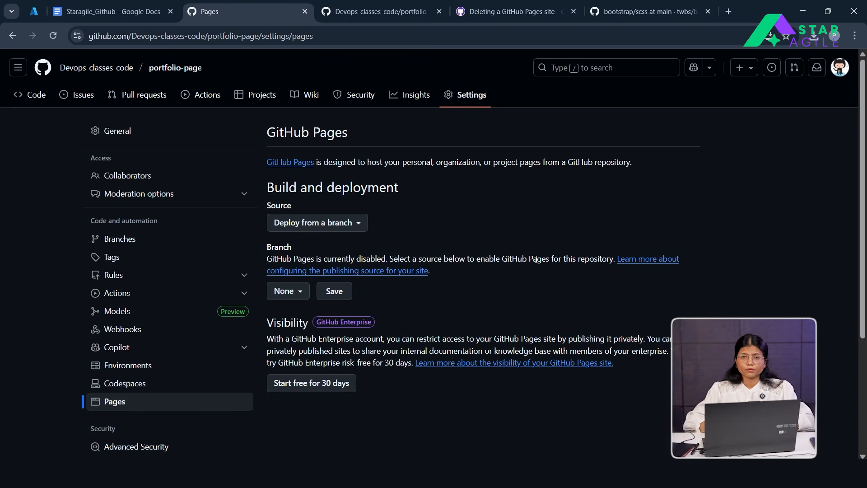
pyautogui.click(301, 292)
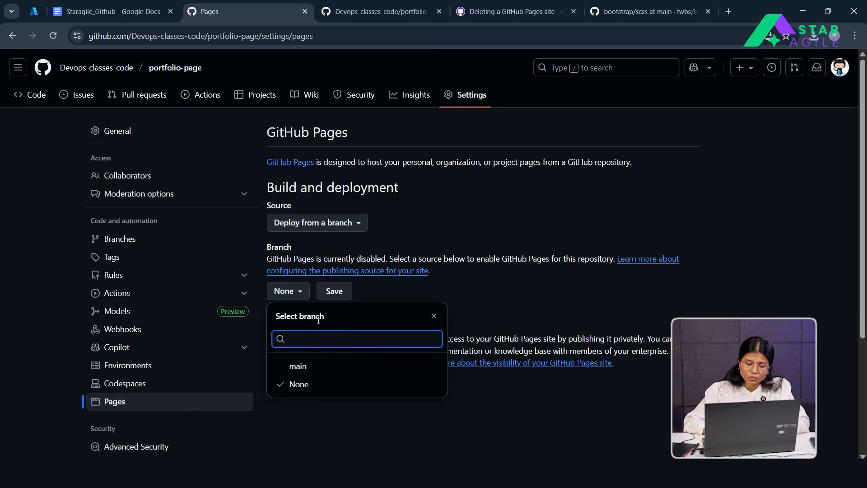
pyautogui.click(326, 375)
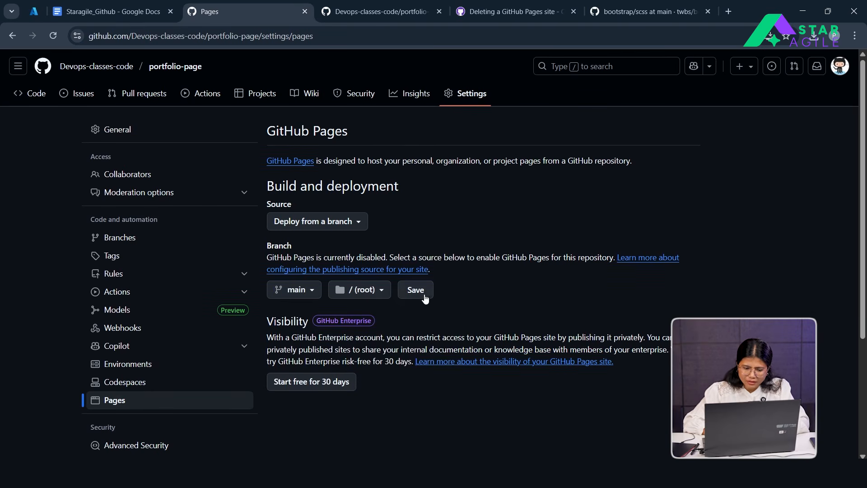
pyautogui.click(367, 292)
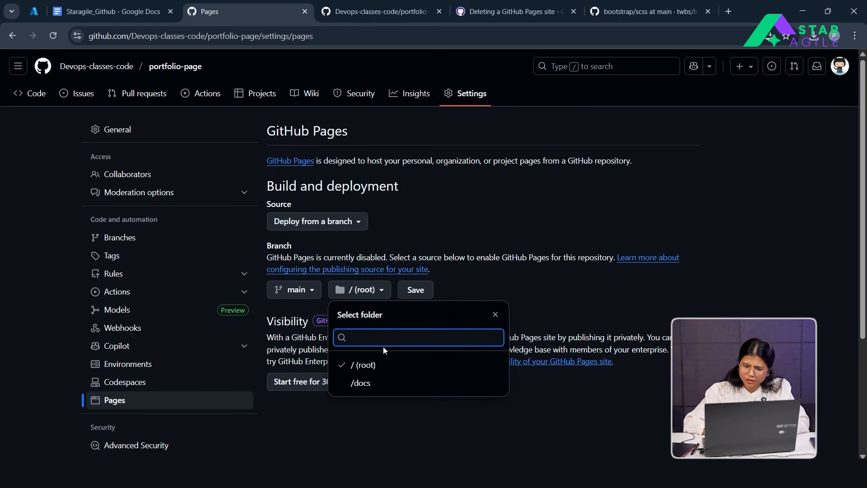
pyautogui.click(458, 287)
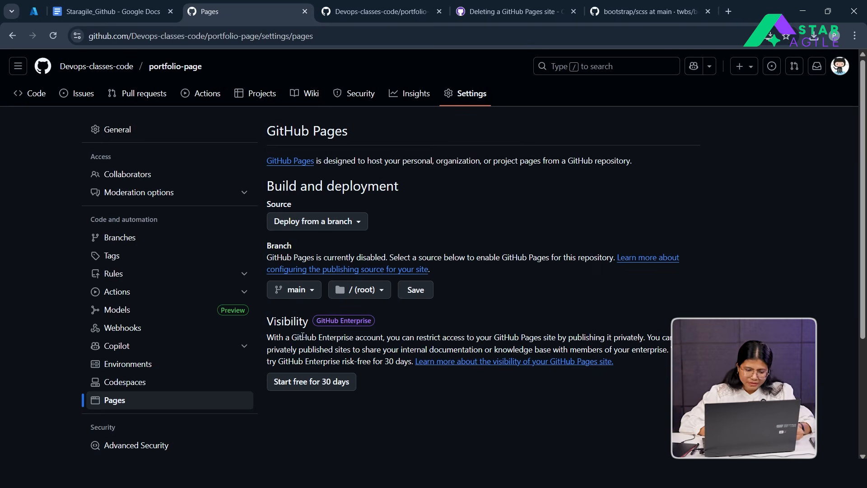
# Enlarge the Pages settings and read the branch and GitHub Enterprise visibility sections
pyautogui.scroll(3, 287, 342)
pyautogui.hscroll(2, 287, 342)
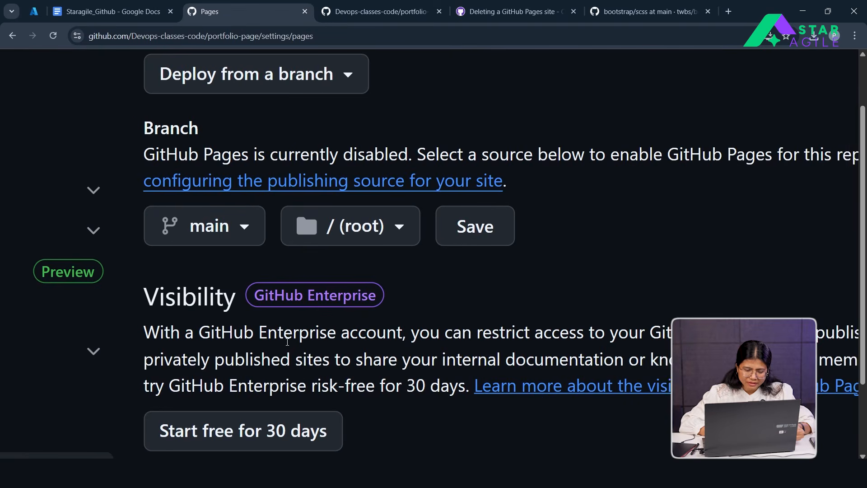
pyautogui.scroll(-3, 324, 355)
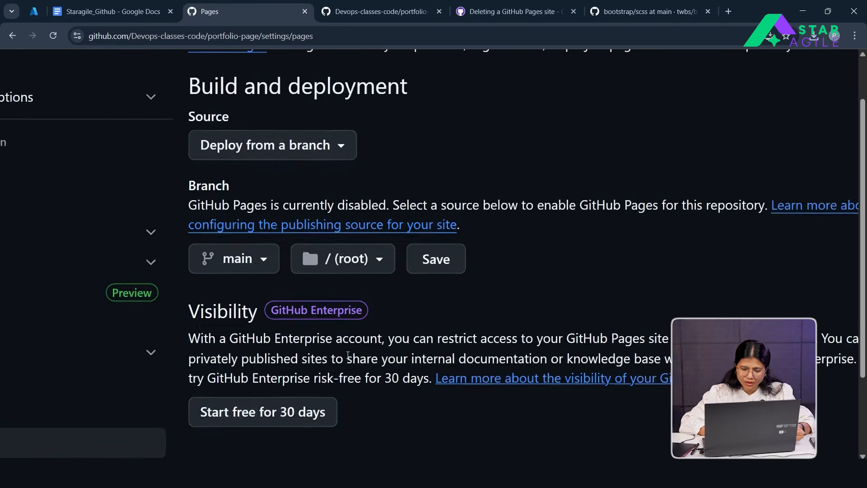
pyautogui.scroll(-1, 348, 356)
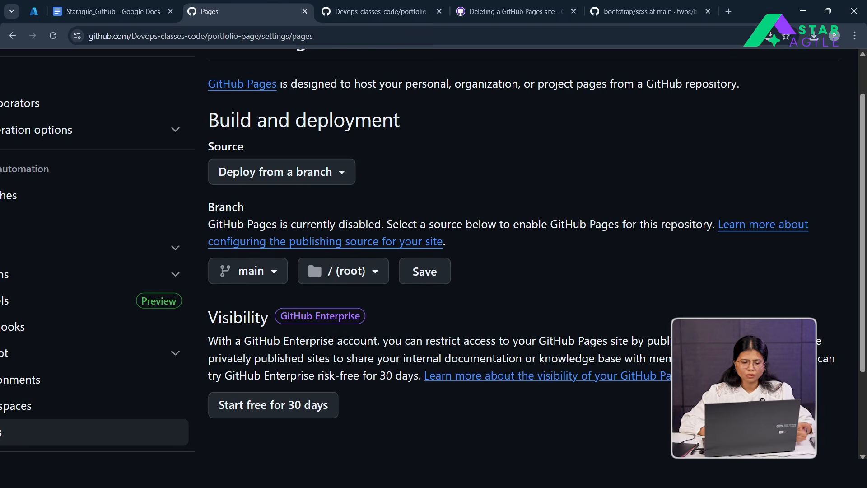
pyautogui.moveTo(311, 374); pyautogui.dragTo(312, 375)
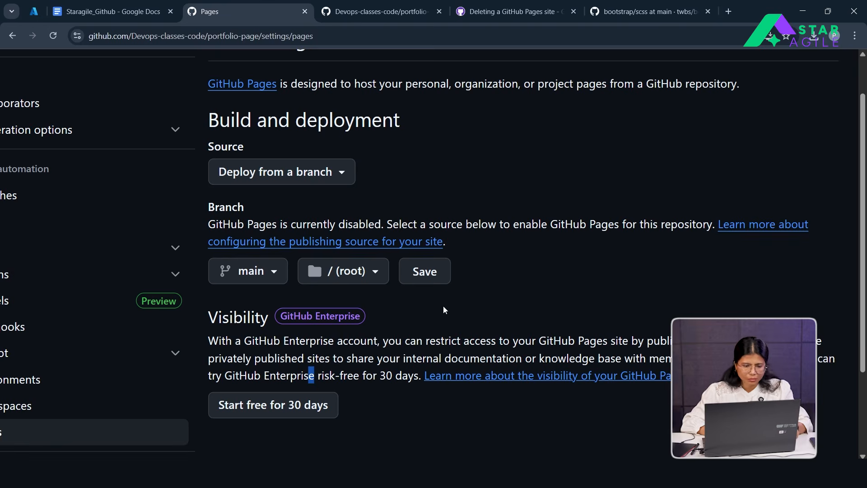
pyautogui.scroll(-1, 494, 295)
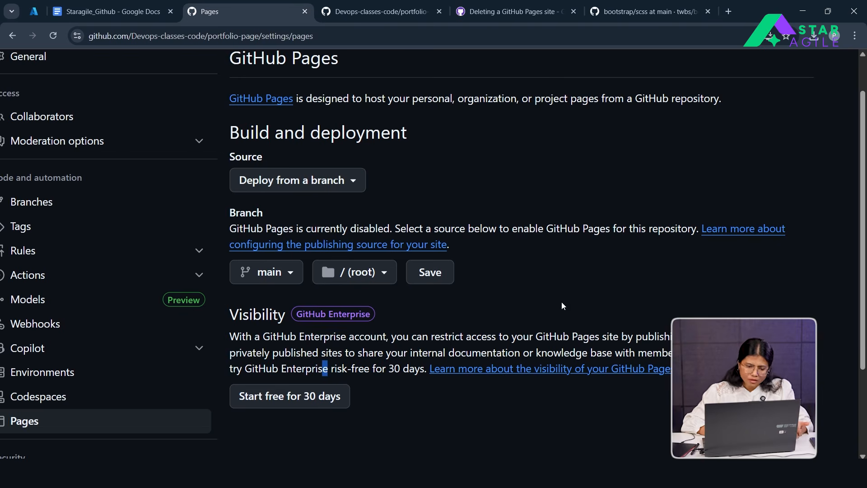
pyautogui.scroll(-2, 562, 302)
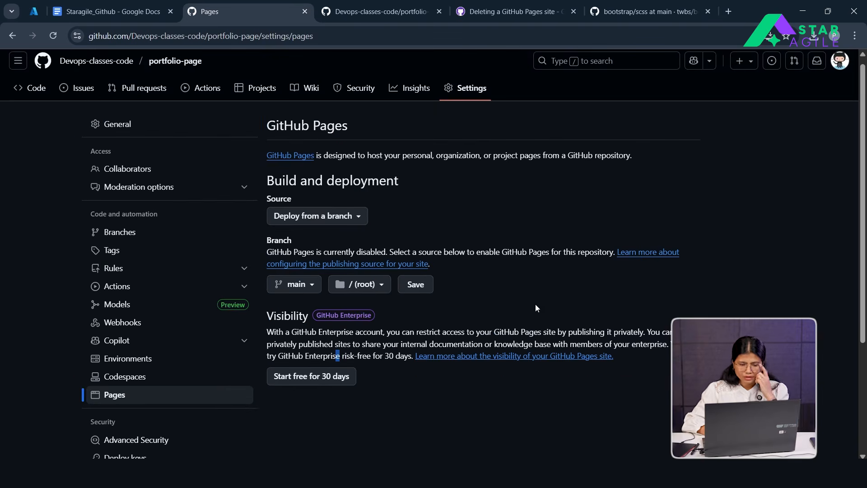
# Save the GitHub Pages publishing source and review the build, custom domain and HTTPS settings
pyautogui.click(415, 288)
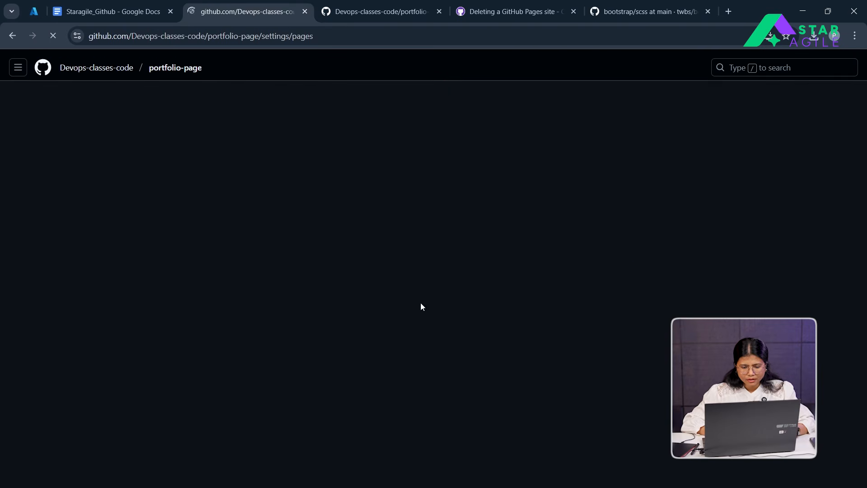
pyautogui.scroll(-2, 401, 323)
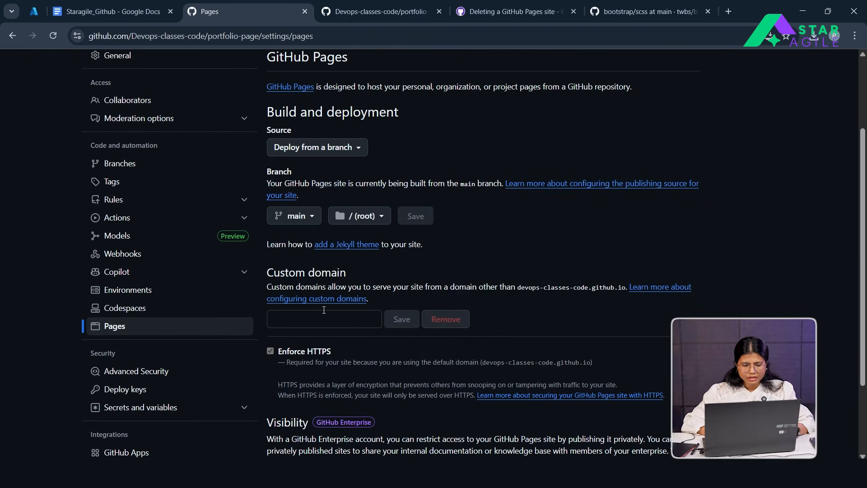
pyautogui.scroll(2, 348, 314)
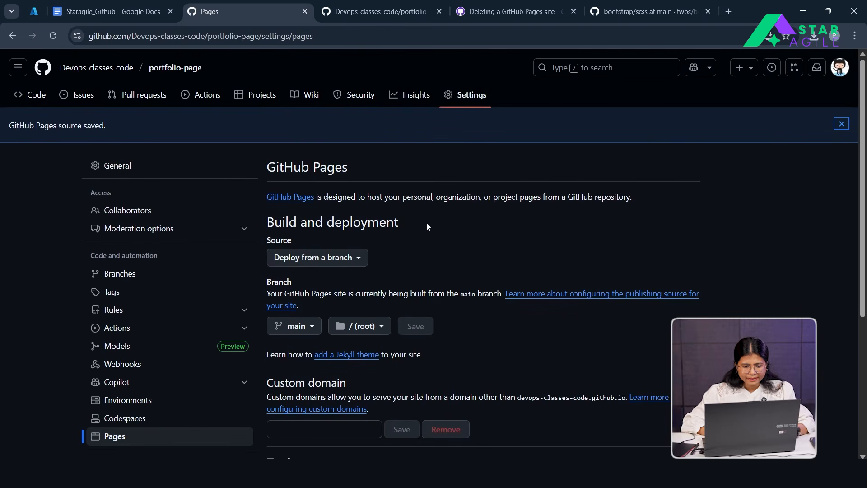
pyautogui.scroll(-1, 427, 226)
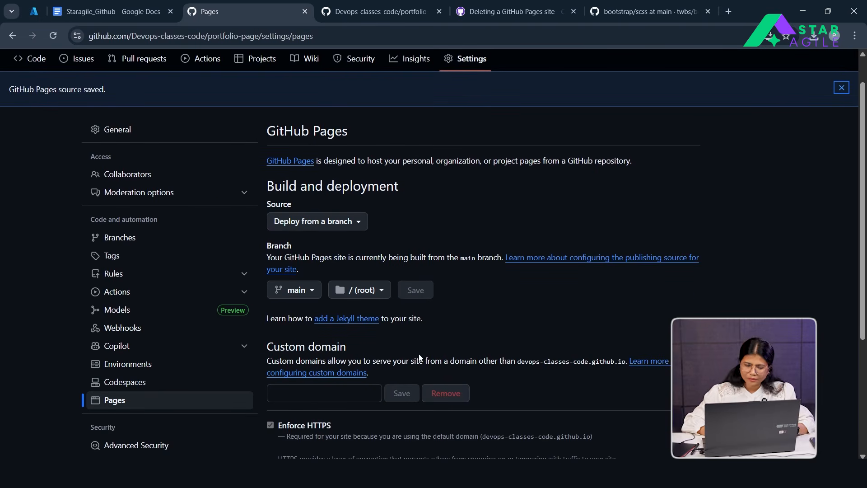
pyautogui.scroll(-1, 420, 357)
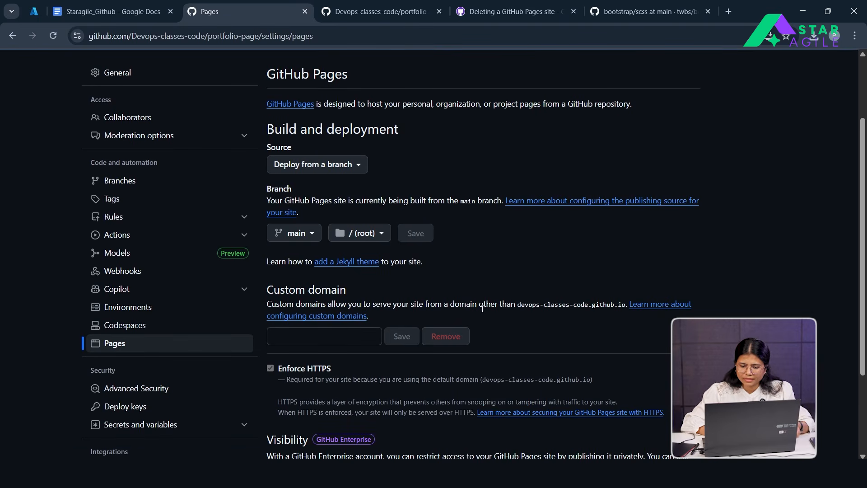
# Review the custom domain, Enforce HTTPS and GitHub Enterprise visibility sections of the GitHub Pages settings
pyautogui.scroll(-1, 482, 308)
pyautogui.scroll(-1, 521, 310)
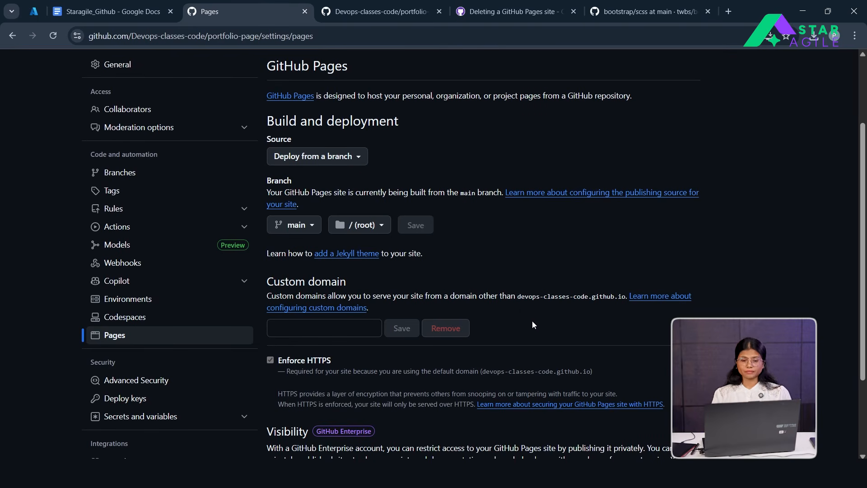
pyautogui.scroll(-2, 502, 326)
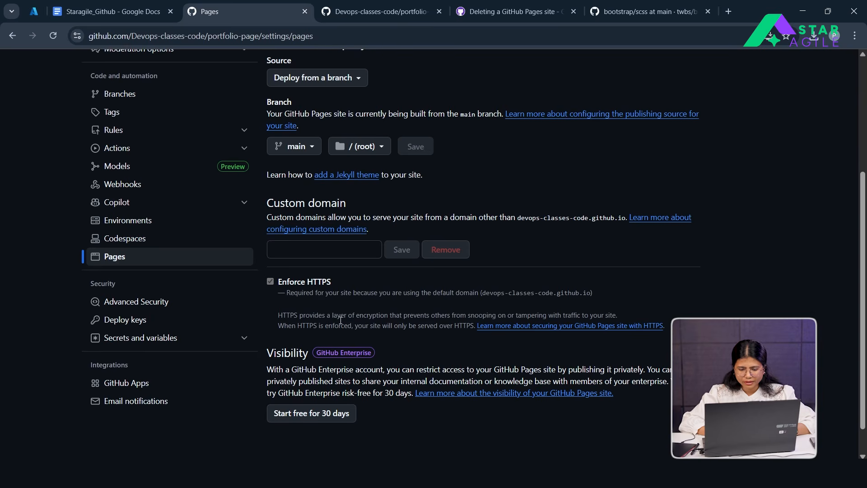
pyautogui.scroll(3, 340, 320)
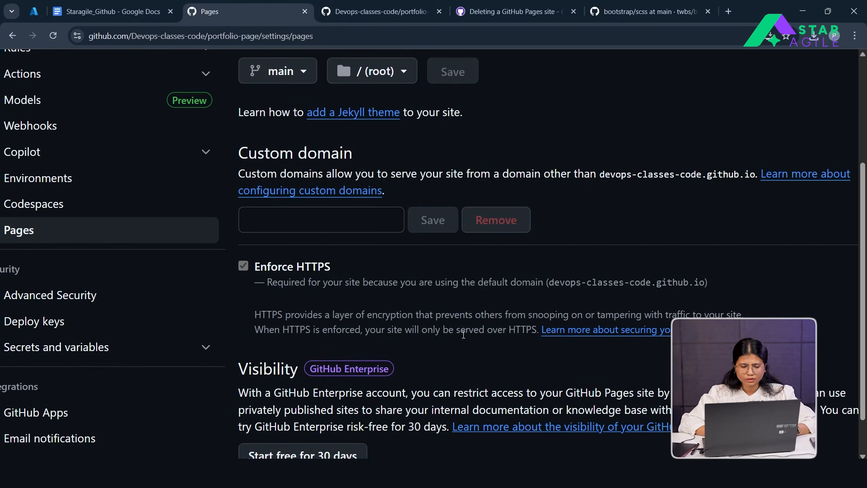
pyautogui.scroll(-3, 425, 323)
pyautogui.scroll(4, 426, 304)
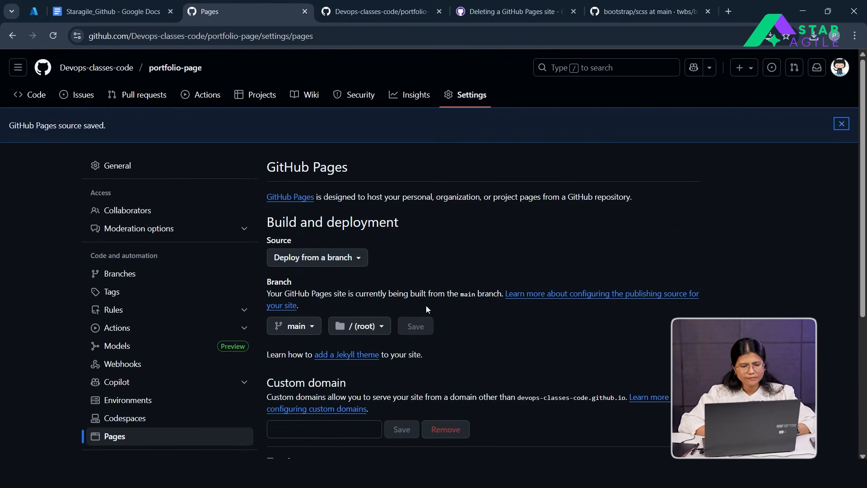
# Check the pages build and deployment run in the repository's Actions workflow runs and reload the page for its latest status
pyautogui.click(207, 96)
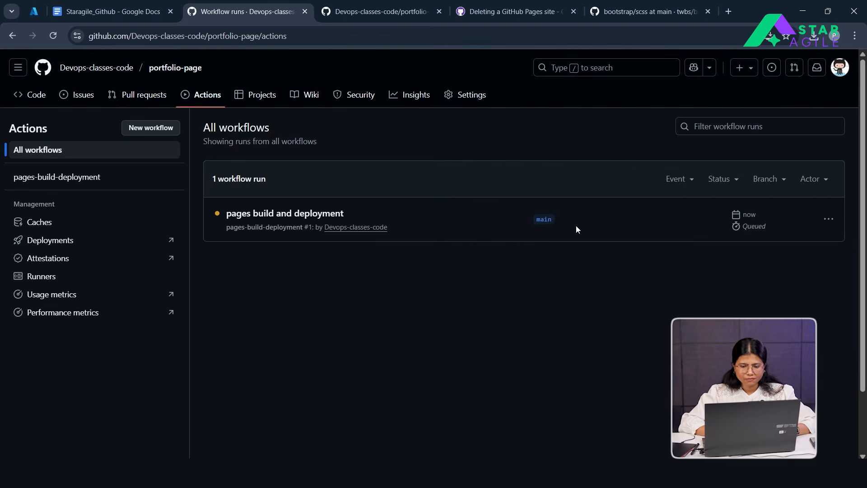
pyautogui.doubleClick(754, 216)
pyautogui.click(770, 217)
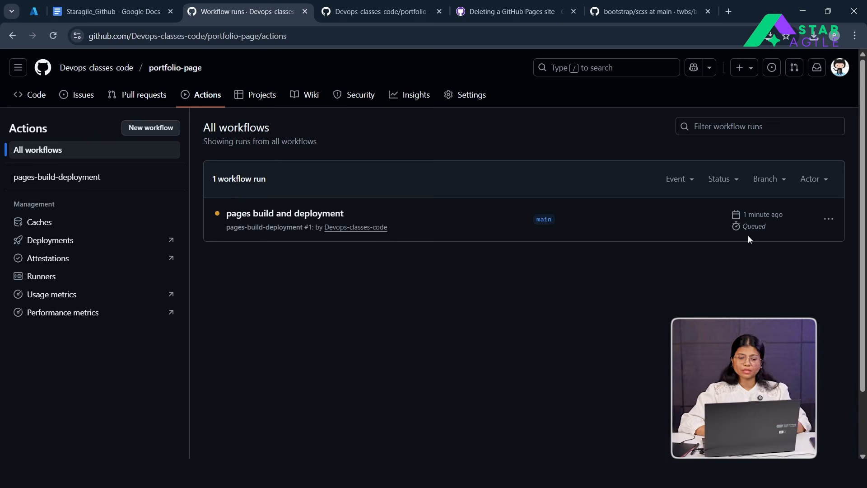
pyautogui.click(53, 37)
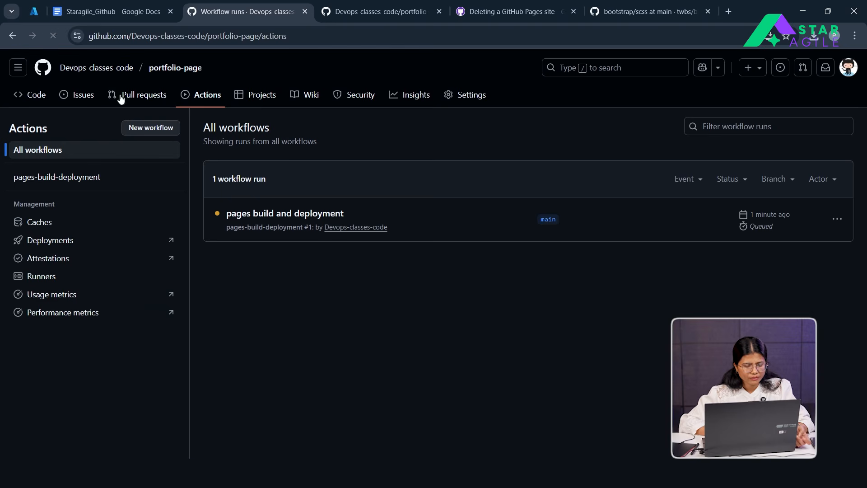
# Show the portfolio-page repository's general settings in the duplicate browser tab
pyautogui.click(366, 5)
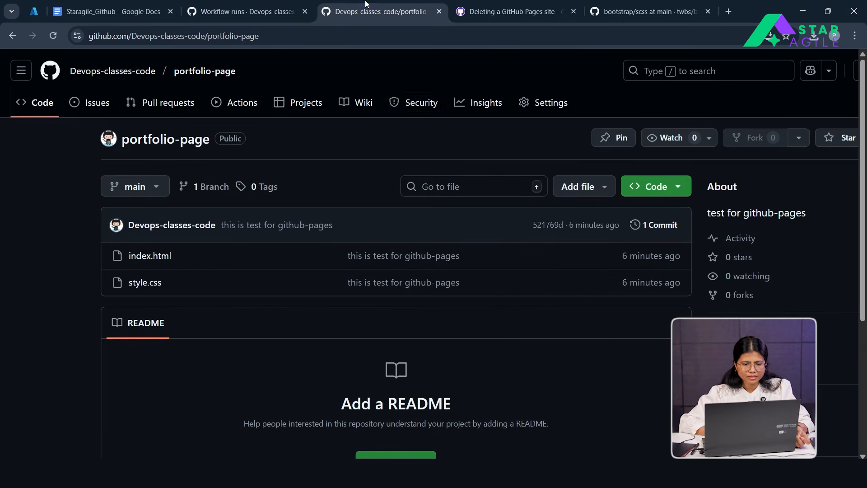
pyautogui.click(551, 103)
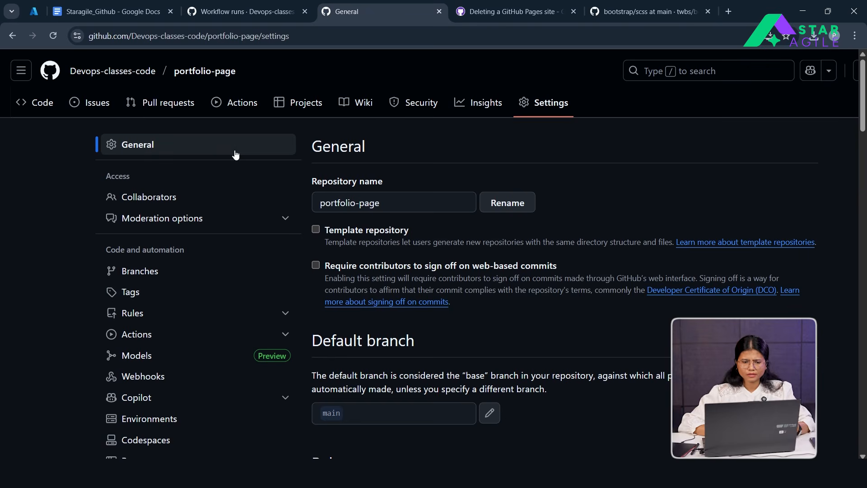
pyautogui.scroll(-2, 403, 162)
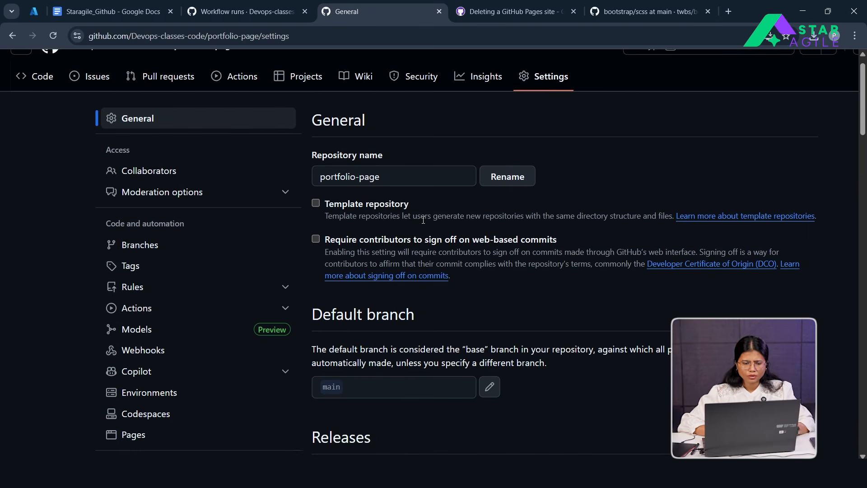
pyautogui.scroll(2, 421, 223)
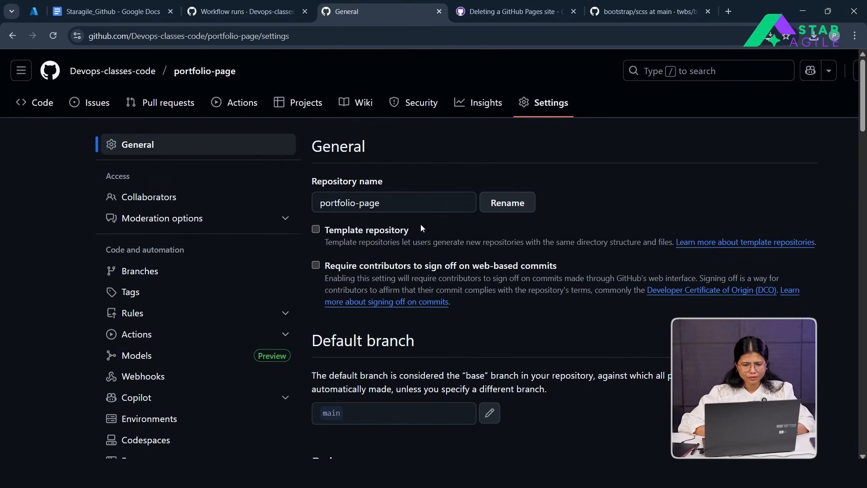
# Open the pages build and deployment run and show its commit and its total duration details in new browser tabs
pyautogui.click(228, 12)
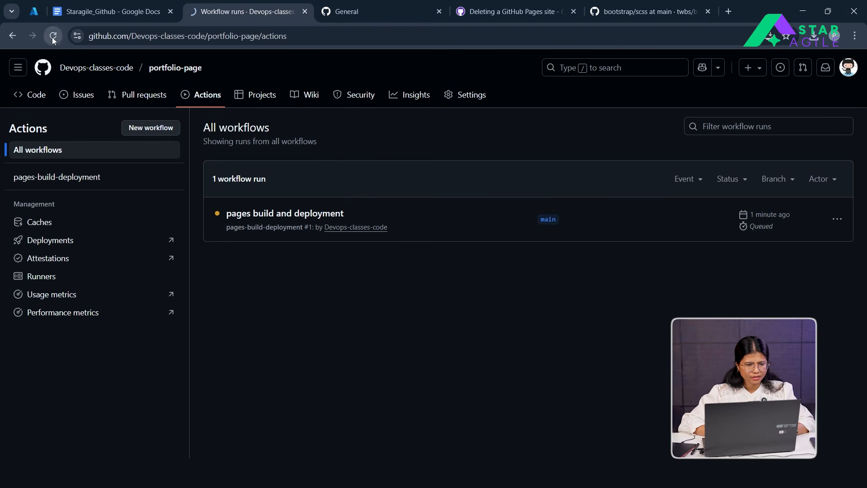
pyautogui.click(251, 220)
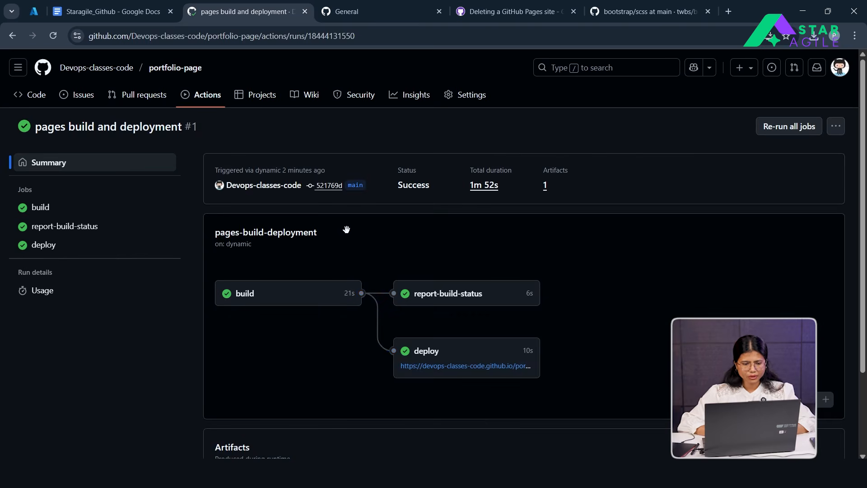
pyautogui.rightClick(321, 188)
pyautogui.click(345, 201)
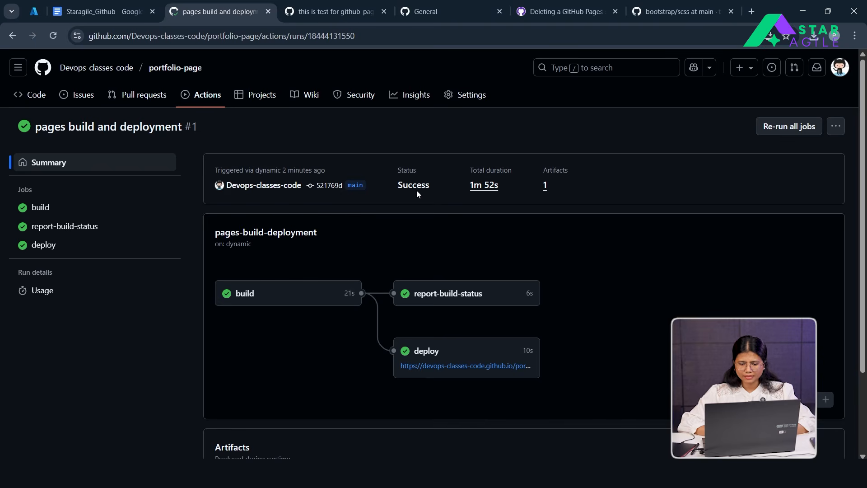
pyautogui.rightClick(487, 190)
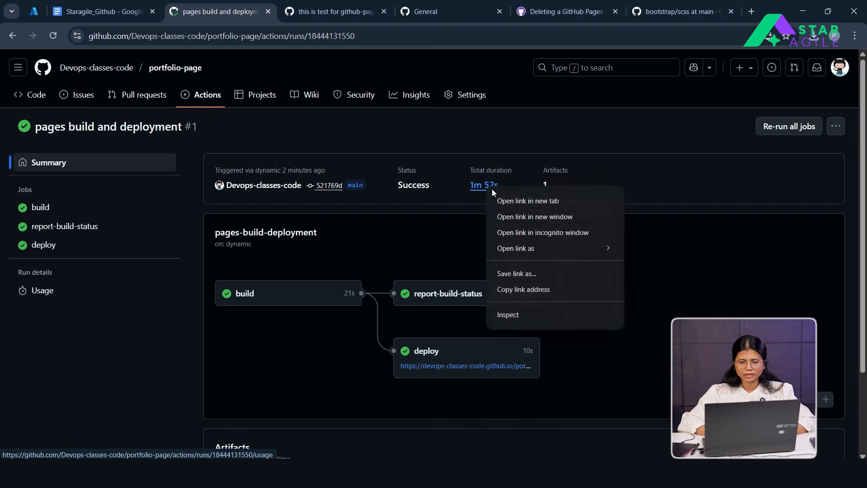
pyautogui.click(505, 201)
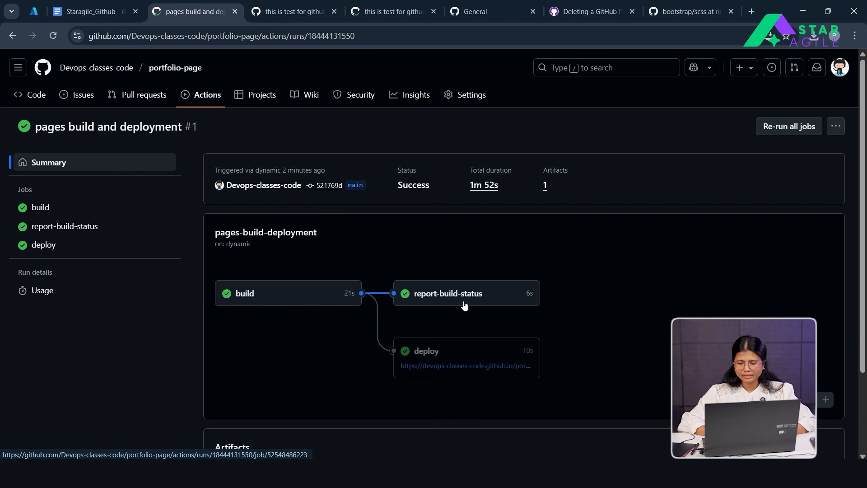
# View the deployed portfolio-page site through the deploy job's link in the run summary, opening it in two browser tabs
pyautogui.click(442, 366)
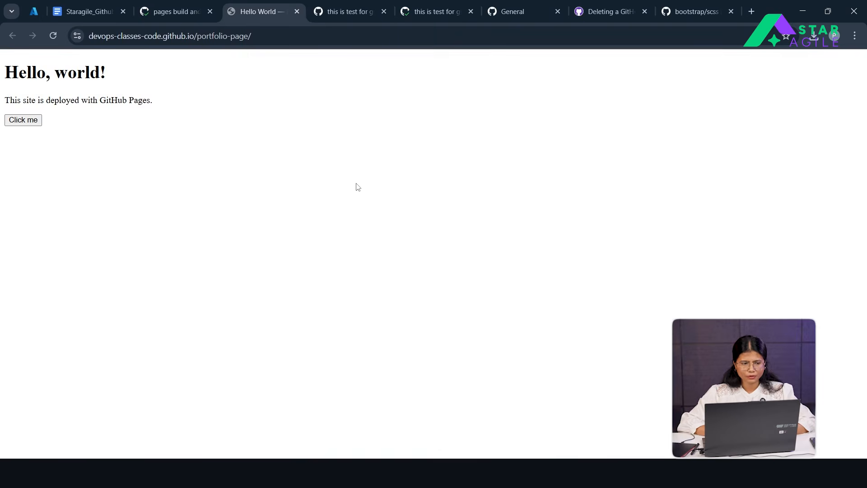
pyautogui.click(159, 11)
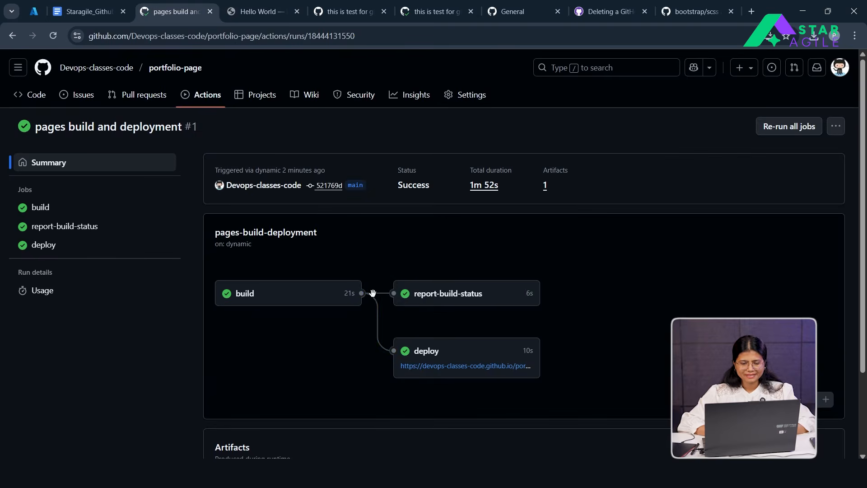
pyautogui.click(439, 366)
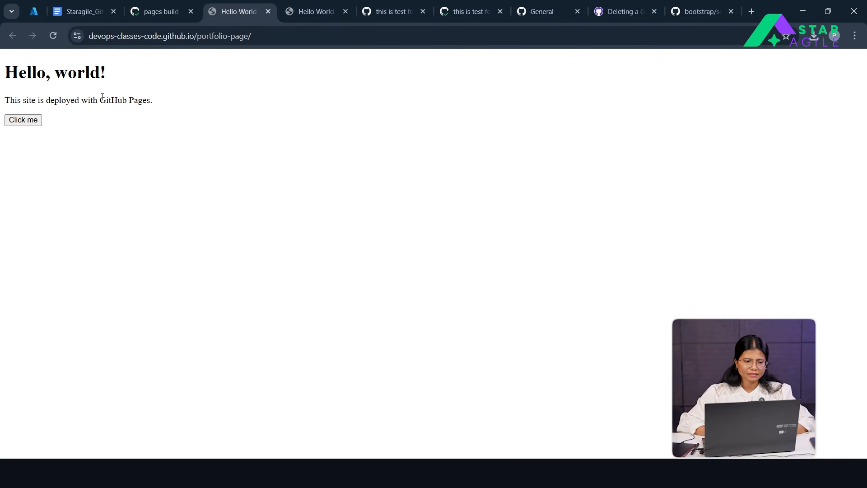
# Read the index.html and style.css changes in the commit opened from the workflow run
pyautogui.click(369, 6)
pyautogui.scroll(-3, 309, 239)
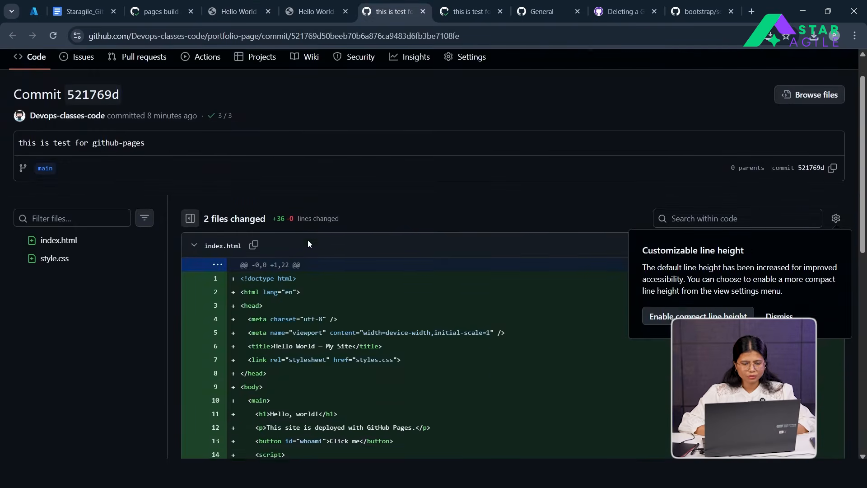
pyautogui.scroll(-5, 308, 243)
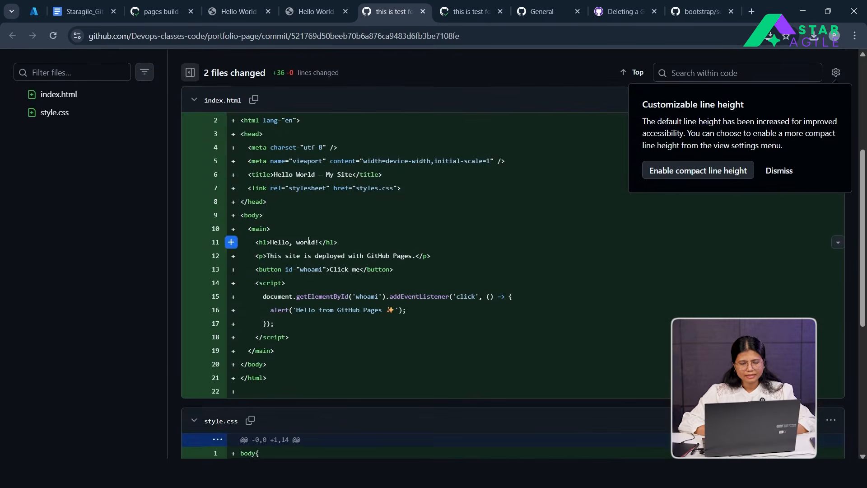
pyautogui.scroll(-3, 308, 243)
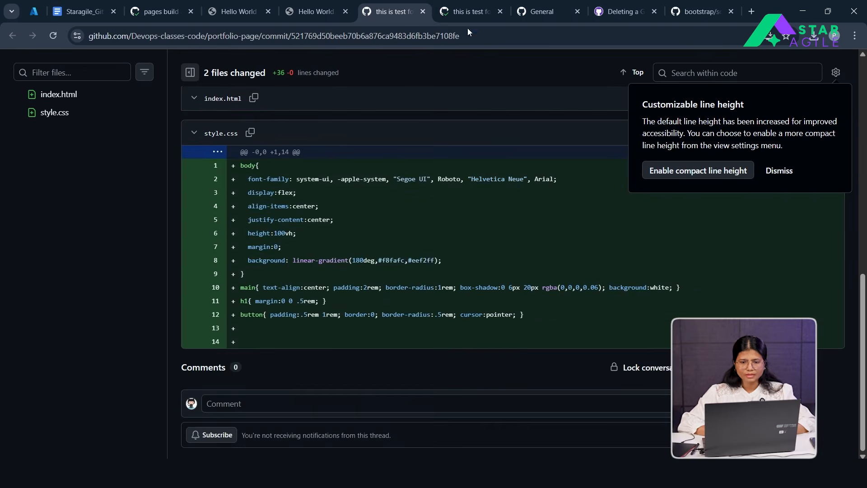
# From the workflow run's usage page, open the build job and read its Set up job log
pyautogui.click(465, 14)
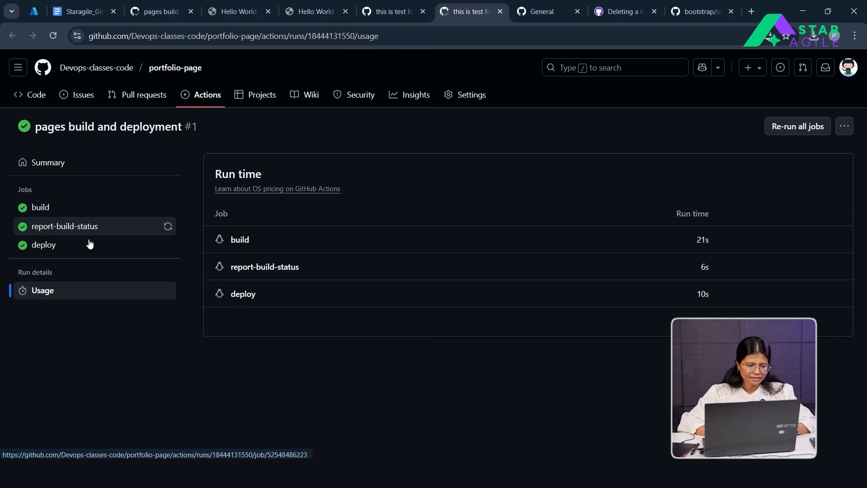
pyautogui.click(238, 241)
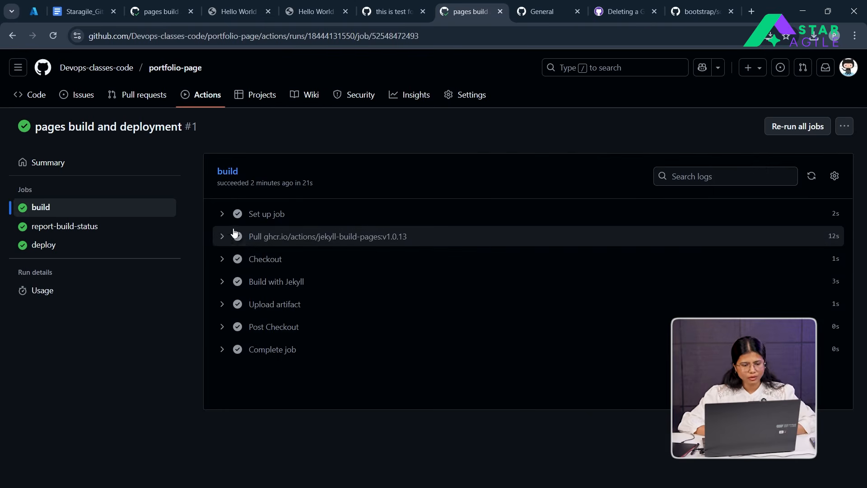
pyautogui.click(228, 221)
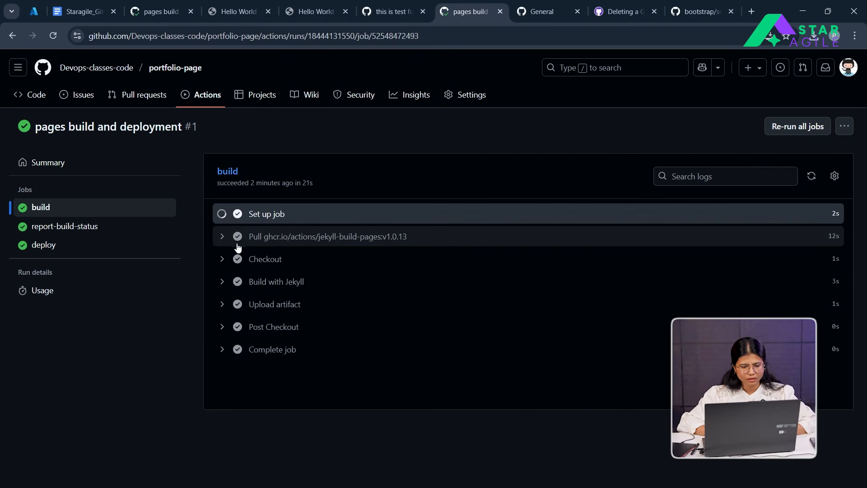
pyautogui.scroll(-2, 223, 237)
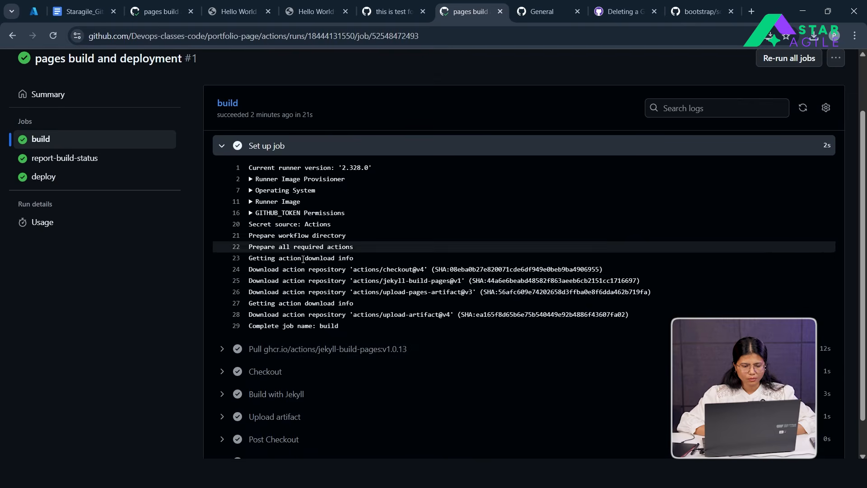
# Expand and read the build job's logs for the jekyll-build-pages:v1.0.13 image pull and for Checkout
pyautogui.click(222, 349)
pyautogui.scroll(-1, 290, 383)
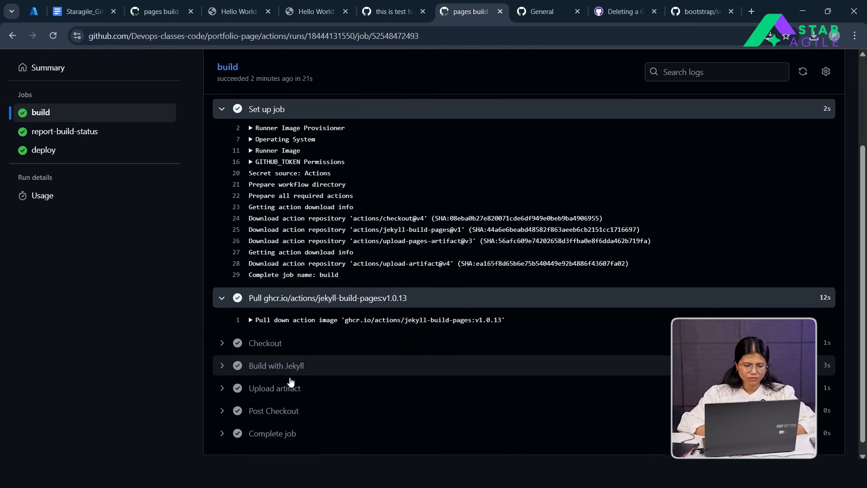
pyautogui.click(228, 353)
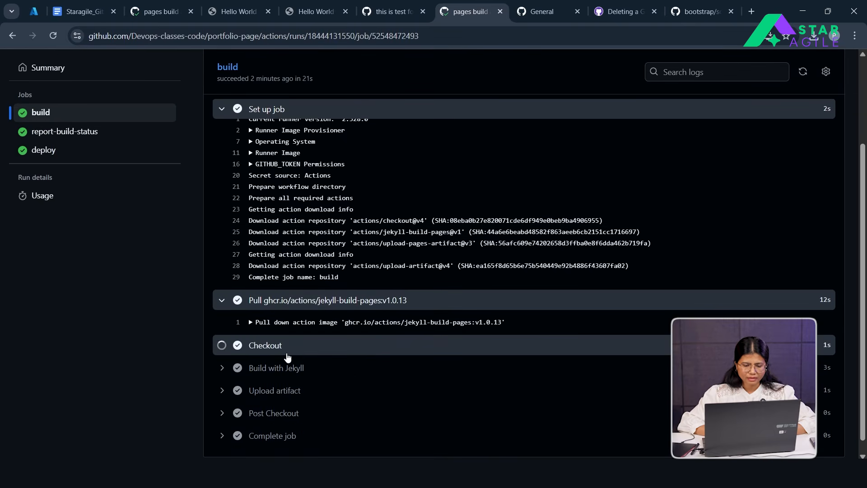
pyautogui.click(251, 322)
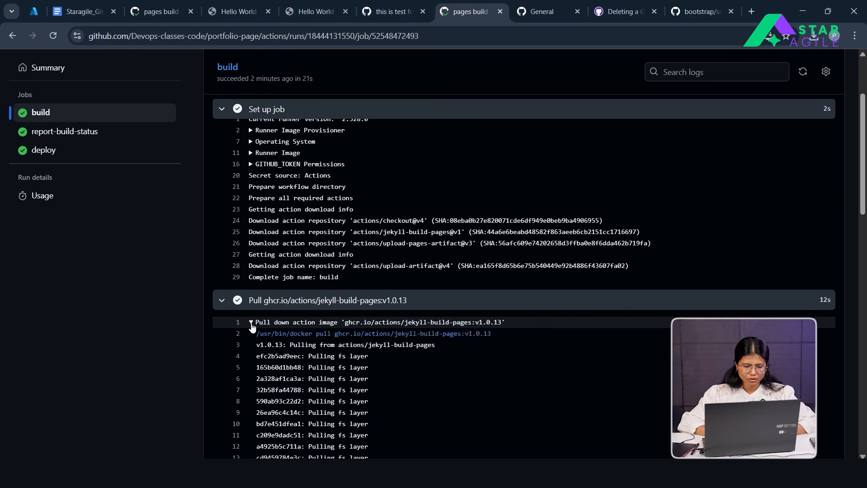
pyautogui.scroll(-8, 251, 324)
pyautogui.scroll(-6, 252, 326)
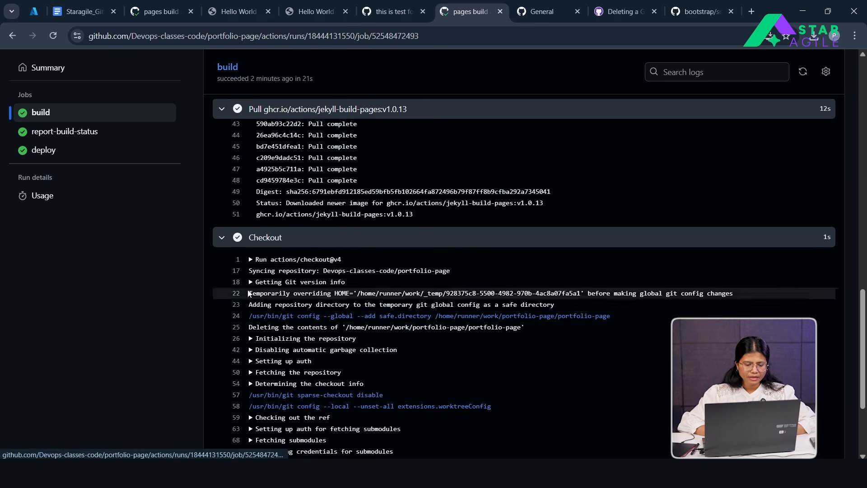
pyautogui.scroll(-3, 232, 279)
# Expand the Build with Jekyll log and read through its output
pyautogui.click(223, 357)
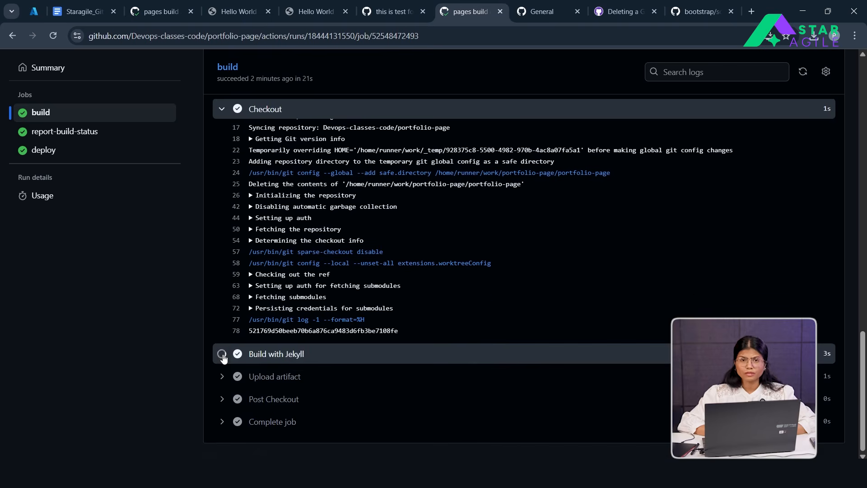
pyautogui.scroll(-3, 367, 283)
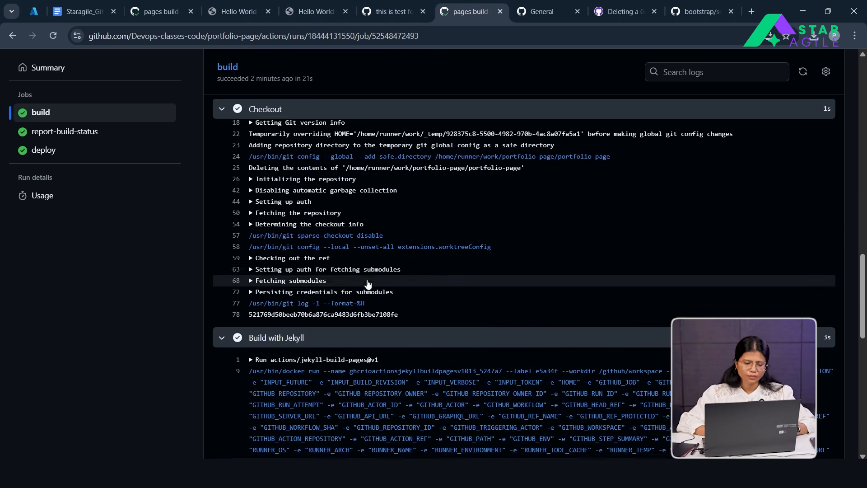
pyautogui.scroll(-9, 367, 283)
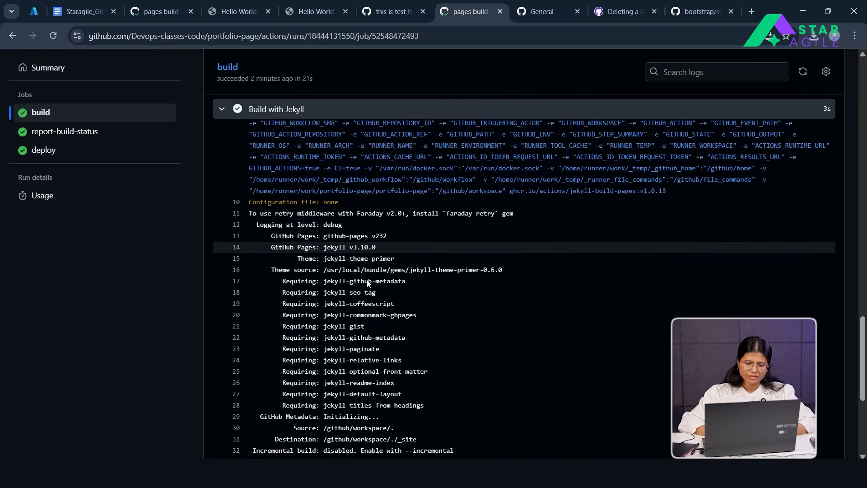
pyautogui.scroll(-1, 367, 280)
pyautogui.scroll(15, 367, 283)
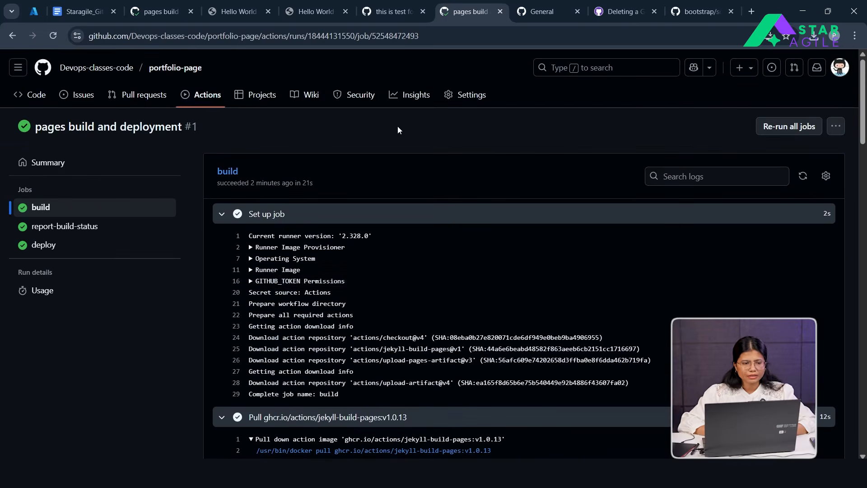
# Go from the workflow run to the repository's GitHub Pages settings and visit the live site from there
pyautogui.click(244, 12)
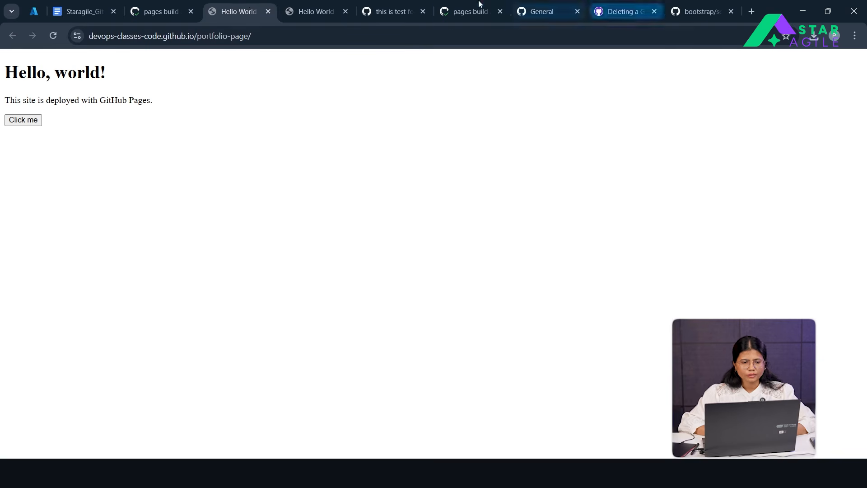
pyautogui.click(165, 4)
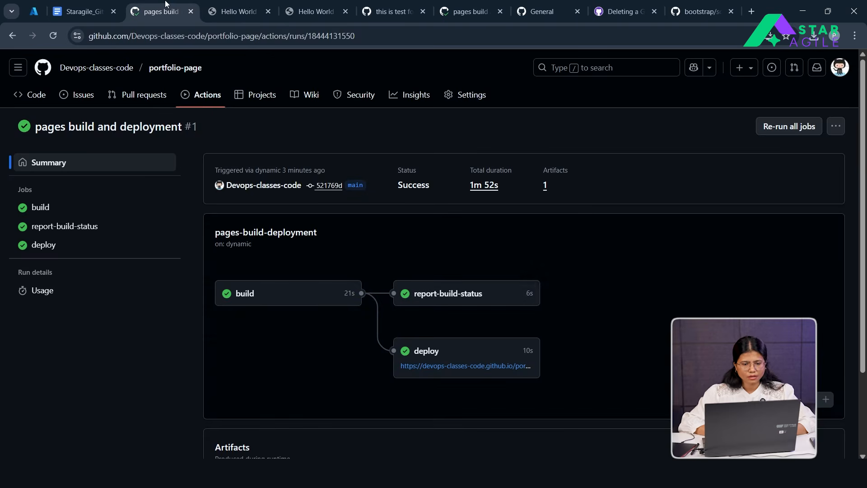
pyautogui.click(471, 95)
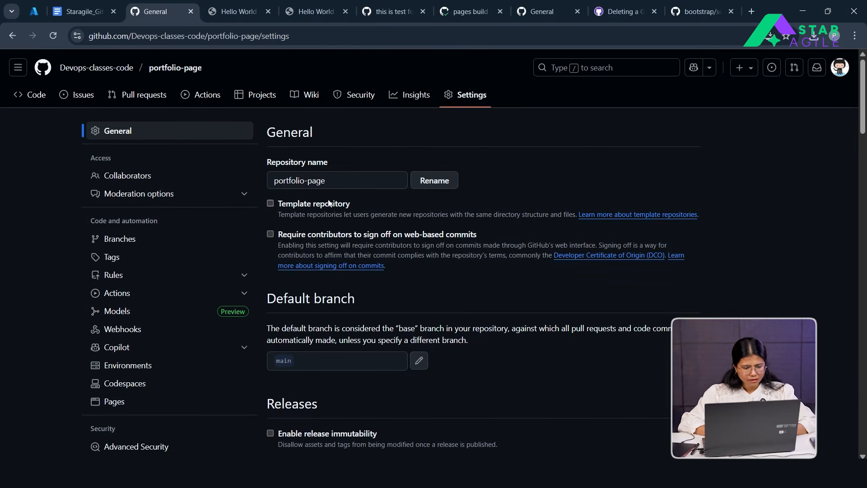
pyautogui.click(126, 402)
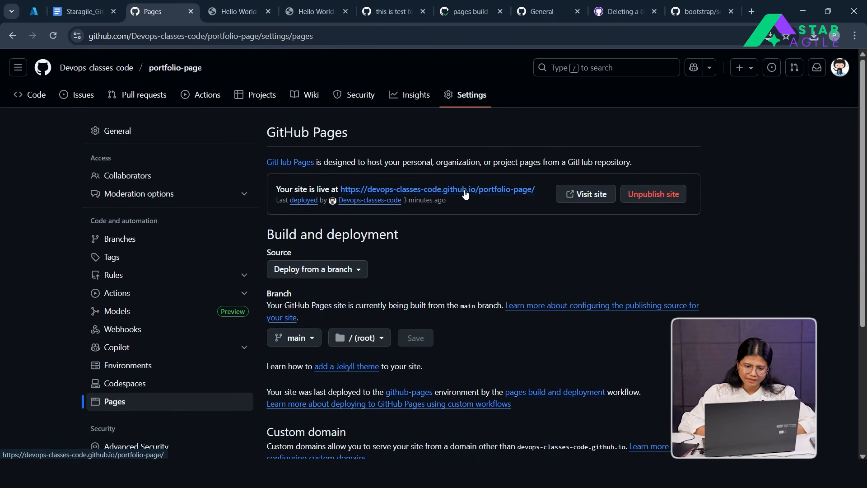
pyautogui.click(590, 195)
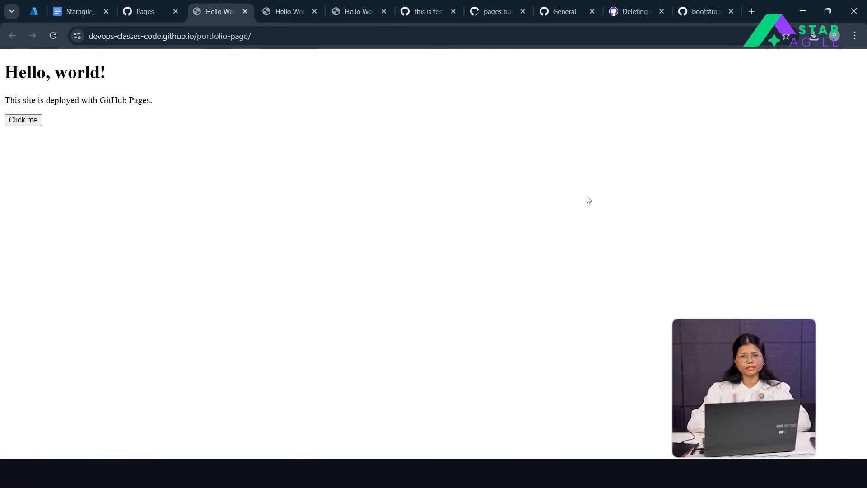